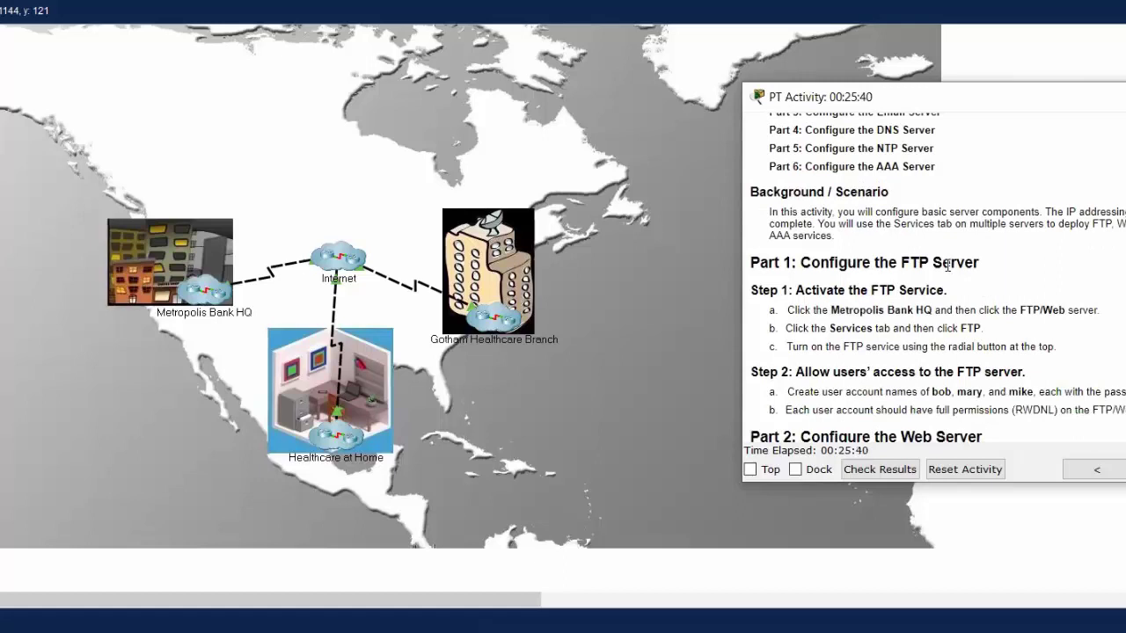
Step: Enter Metropolis Bank HQ and open the FTP/Web server's FTP service settings
scroll(985, 290, "down", 2)
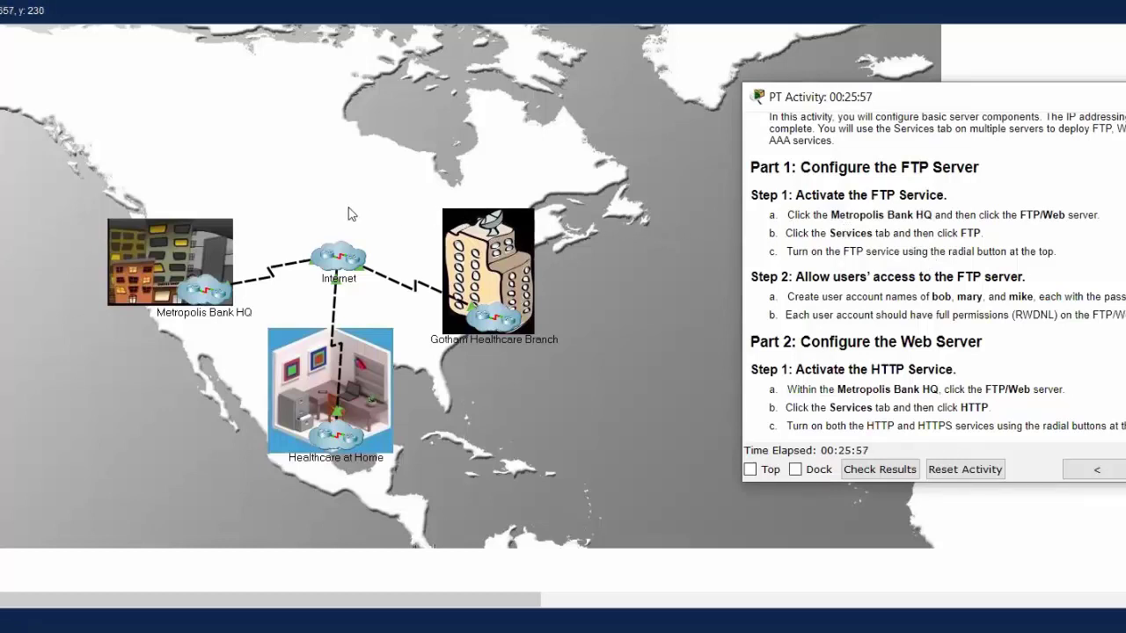
left_click(209, 292)
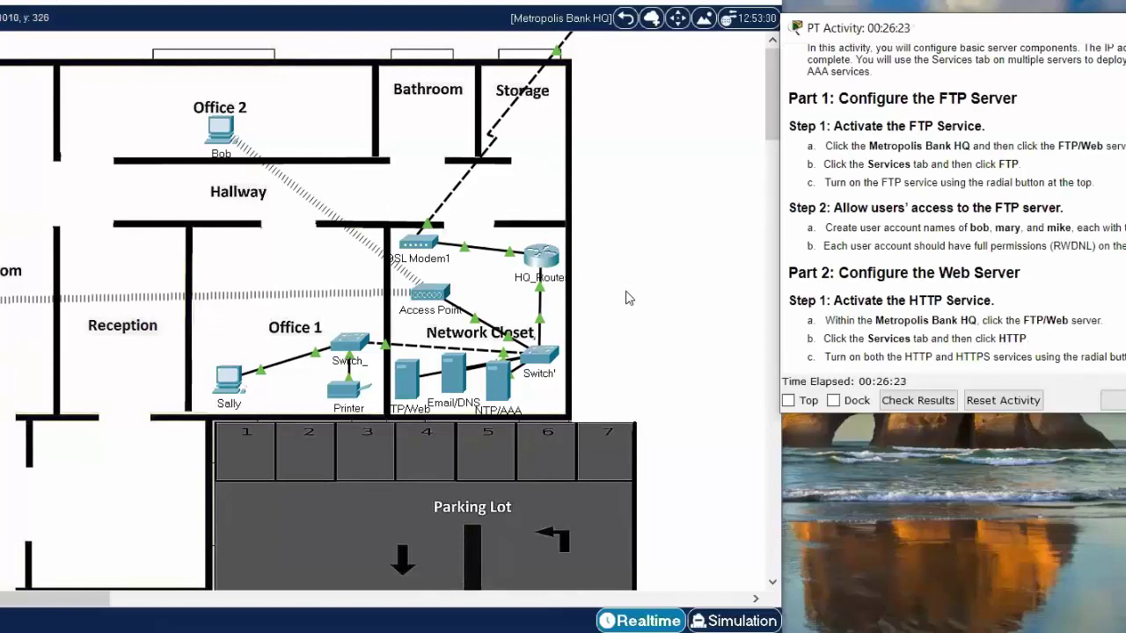
left_click(416, 391)
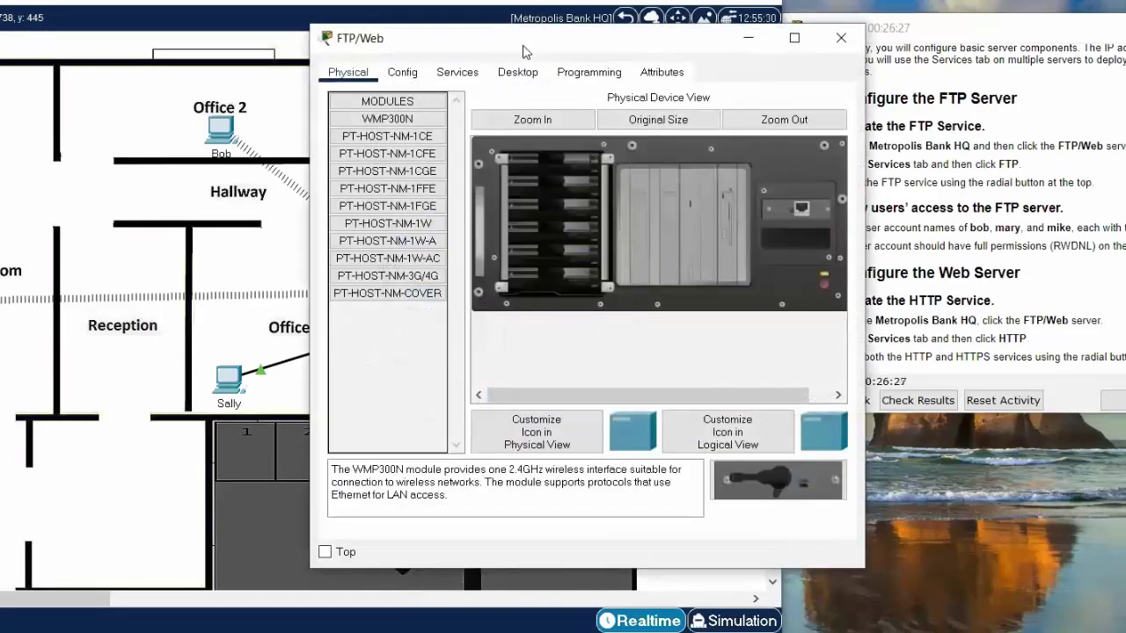
left_click_drag(523, 51, 391, 17)
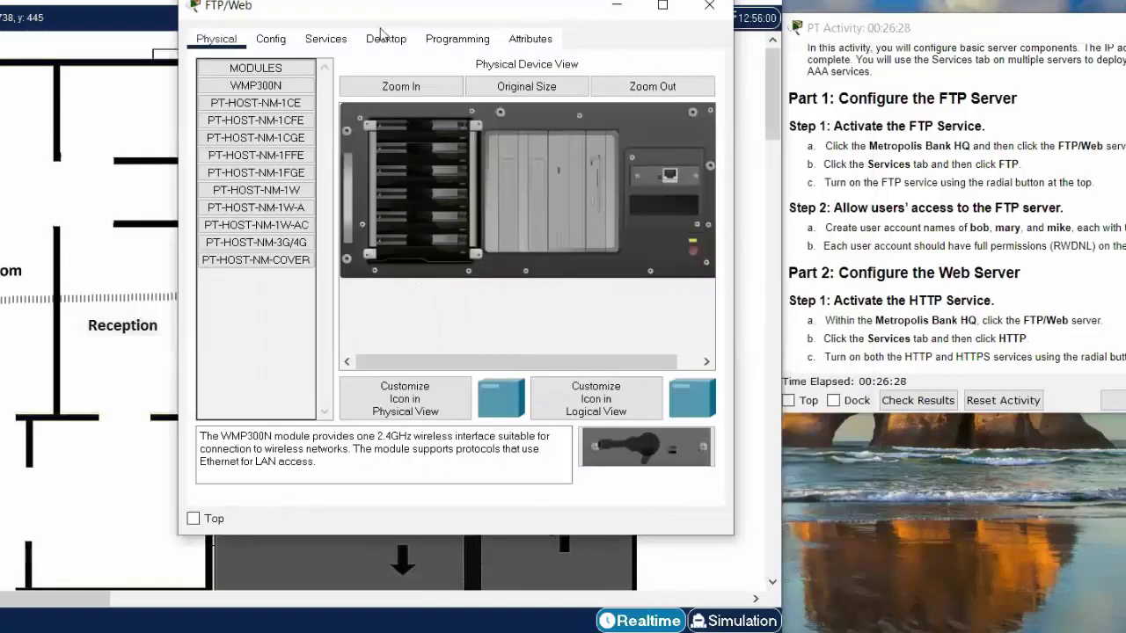
left_click(329, 42)
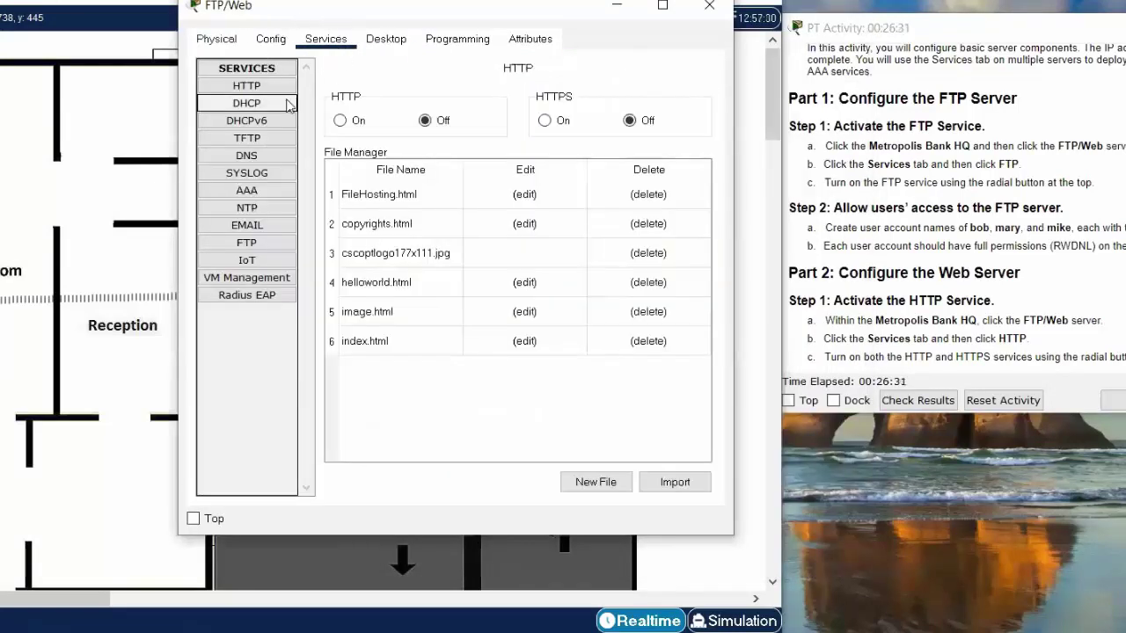
left_click(251, 242)
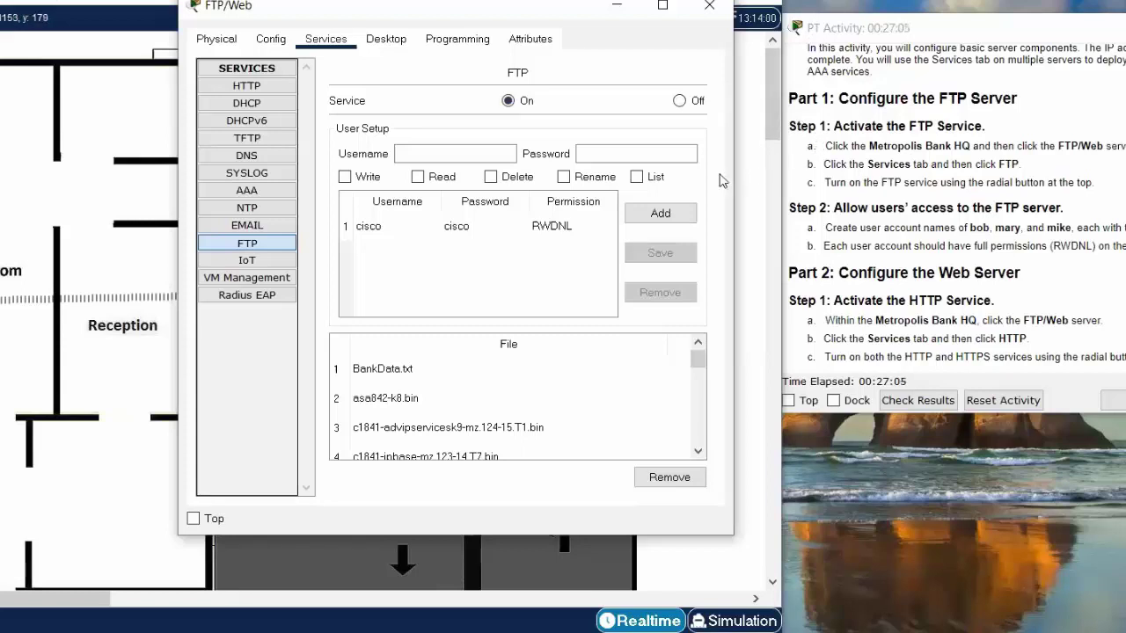
left_click(658, 152)
Step: Add the first FTP user with the shared password and Write, Read, Delete, Rename, List permissions
left_click(507, 154)
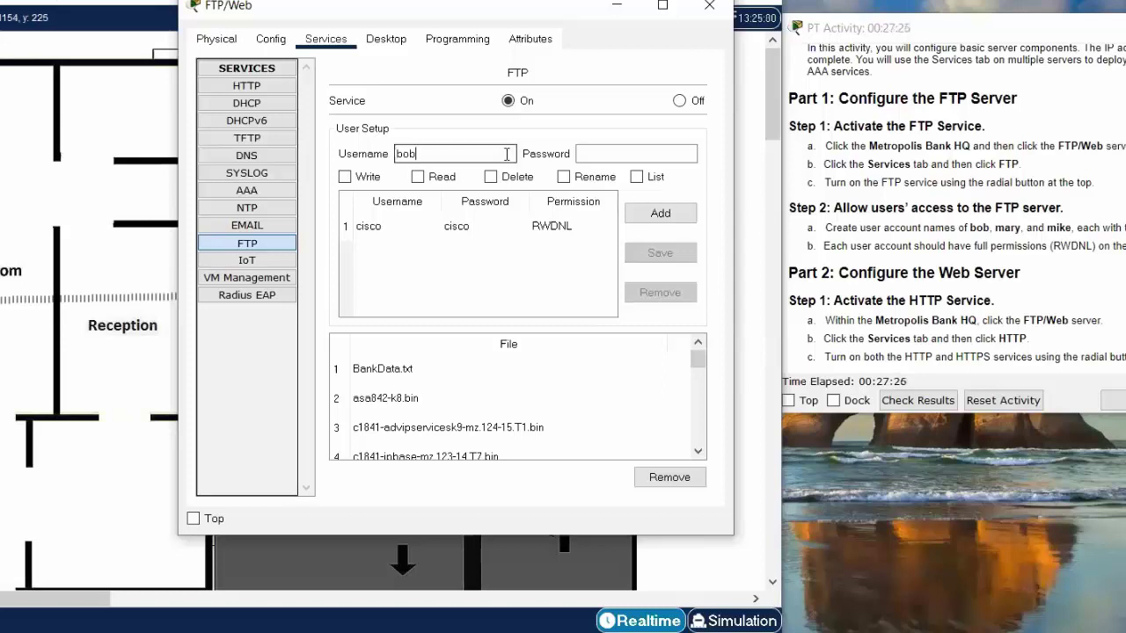
left_click(626, 154)
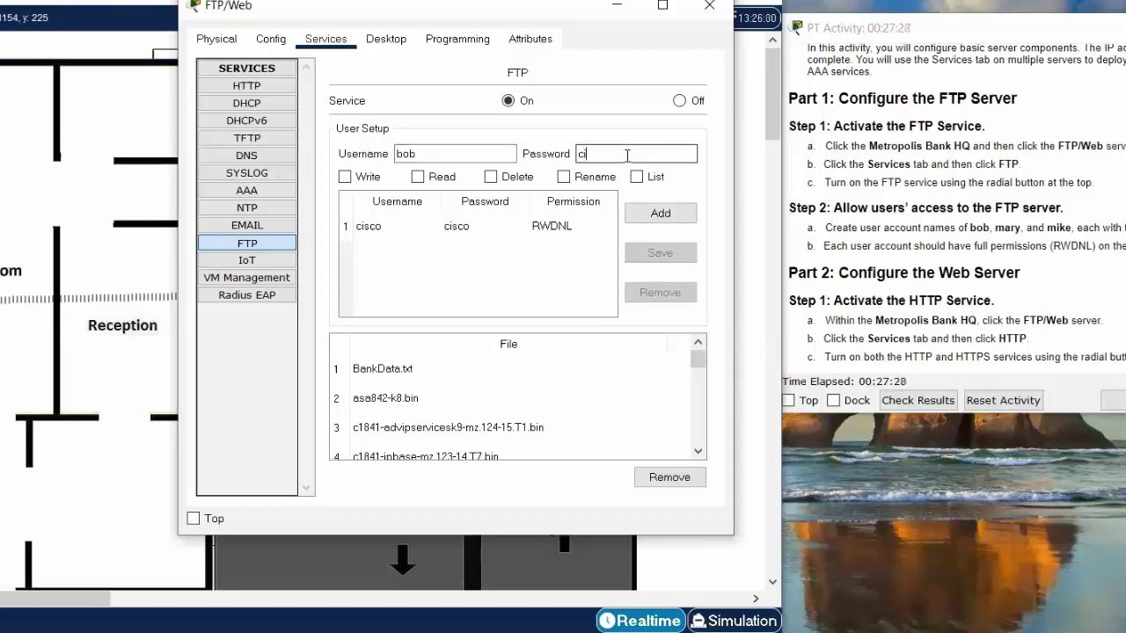
double_click(615, 154)
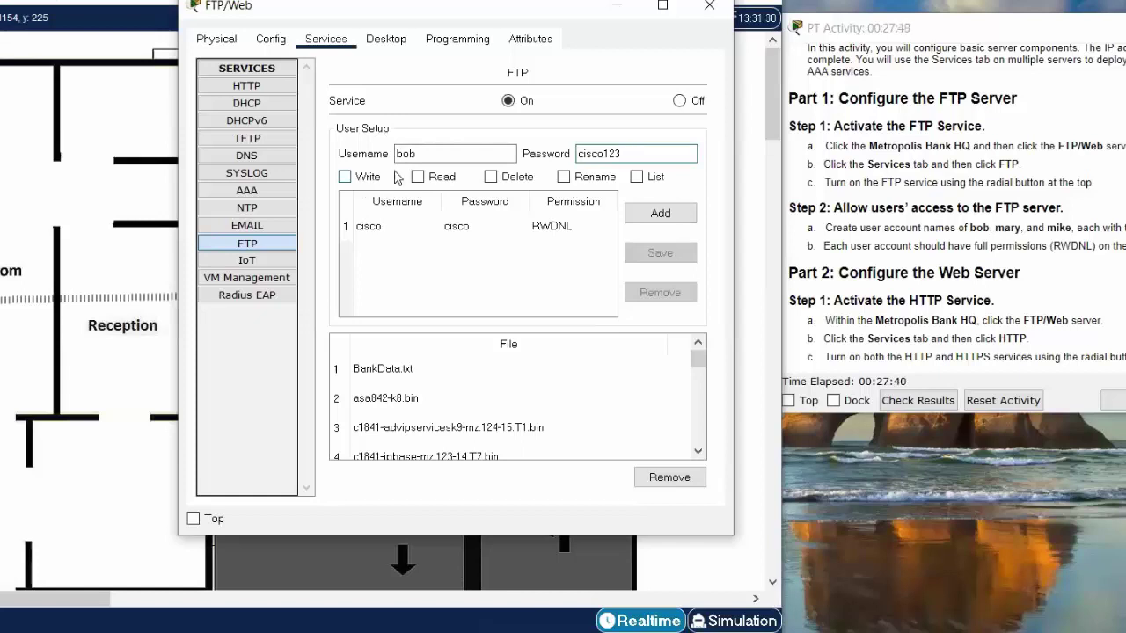
left_click(345, 177)
left_click(418, 177)
left_click(491, 177)
left_click(566, 176)
left_click(637, 176)
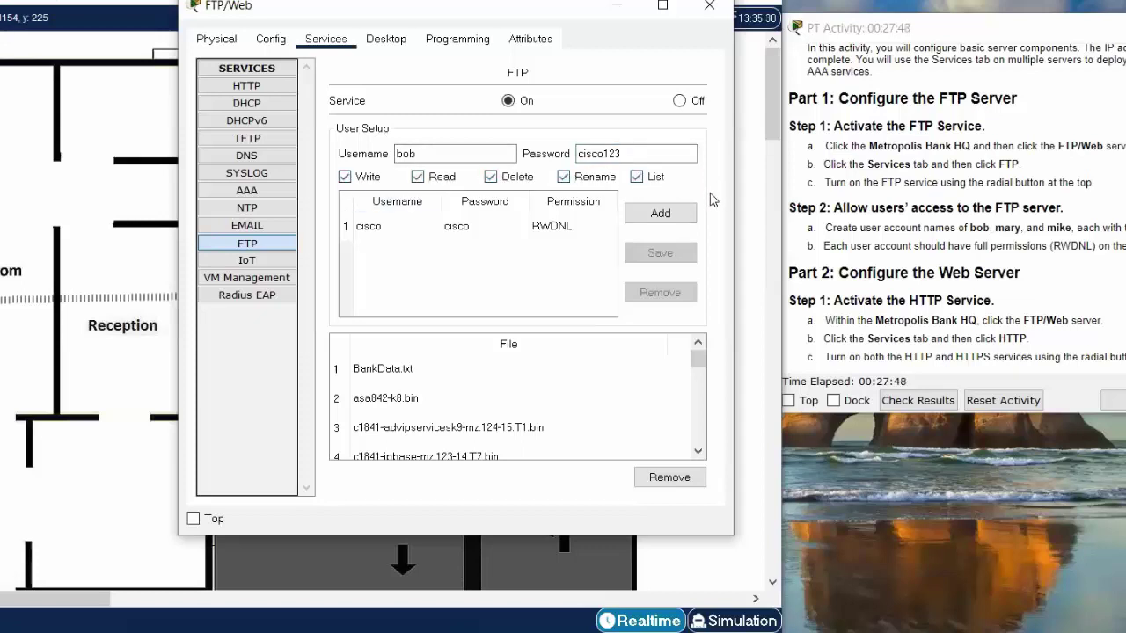
left_click(661, 214)
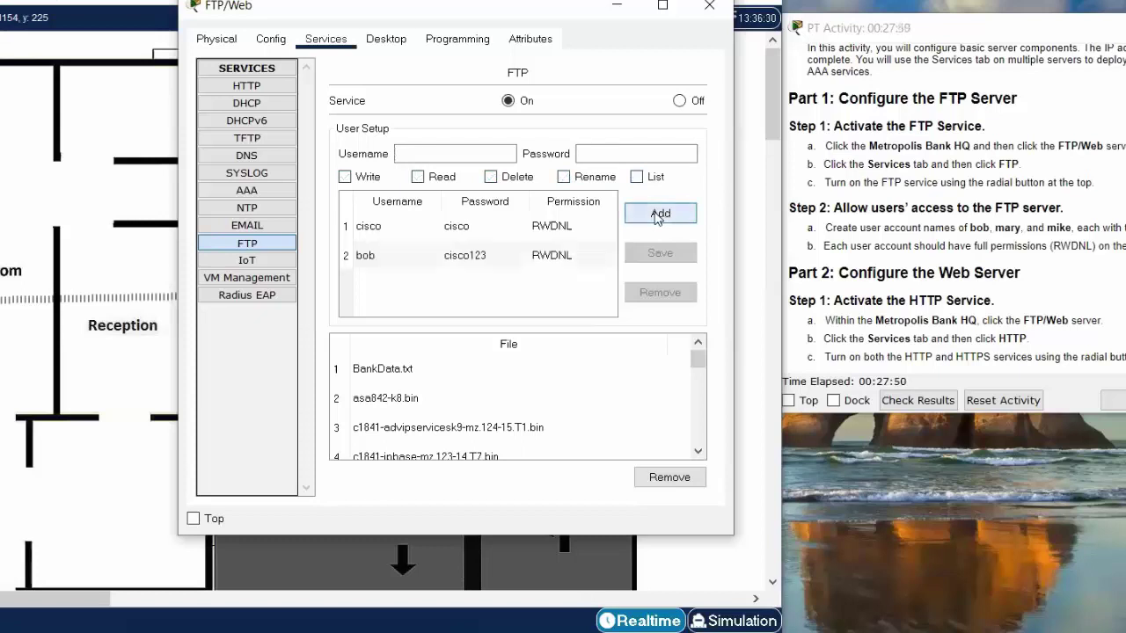
Step: Add the second FTP user with the shared password and full RWDNL permissions
left_click(422, 154)
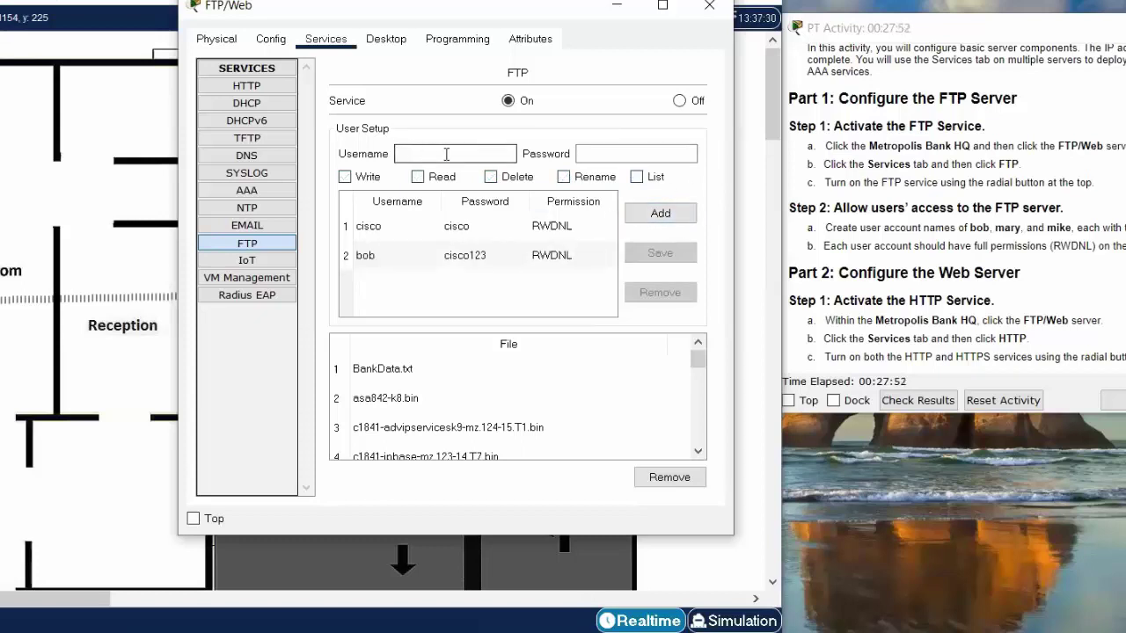
type("mary")
left_click(659, 152)
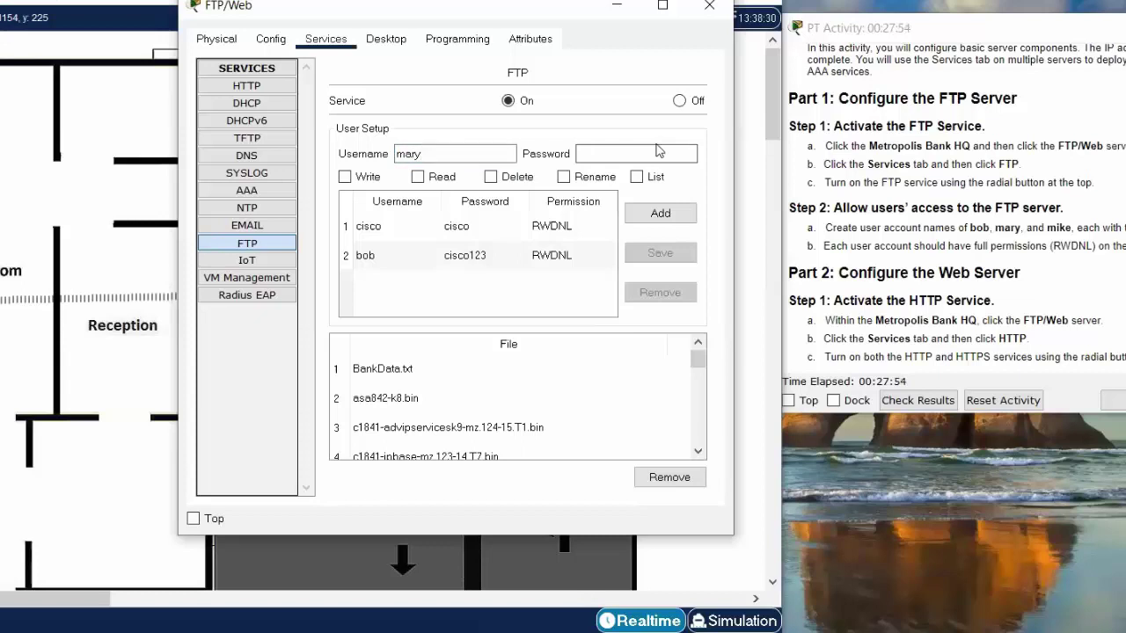
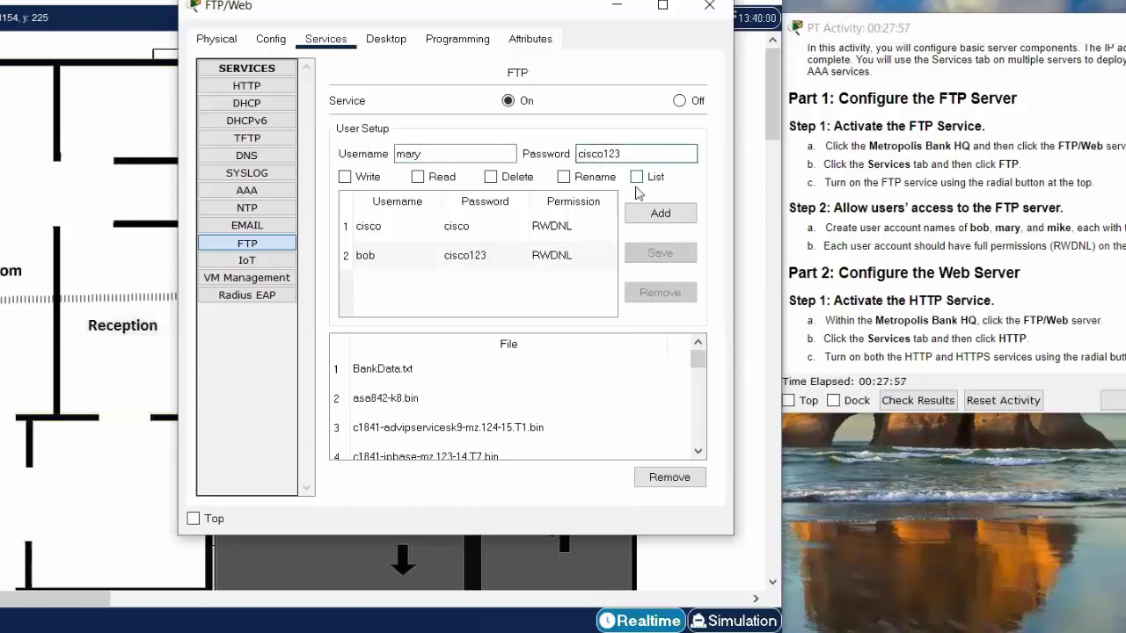
left_click(366, 178)
left_click(491, 176)
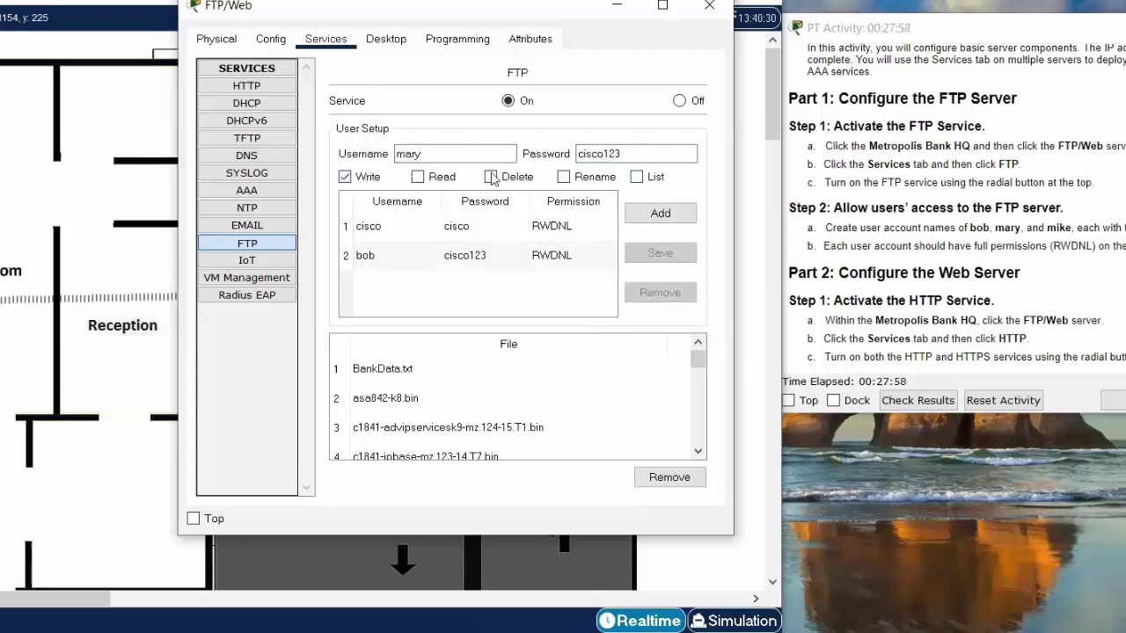
left_click(562, 176)
left_click(635, 177)
left_click(418, 177)
left_click(659, 213)
Step: Add the third FTP user with the shared password and full RWDNL permissions
left_click(469, 155)
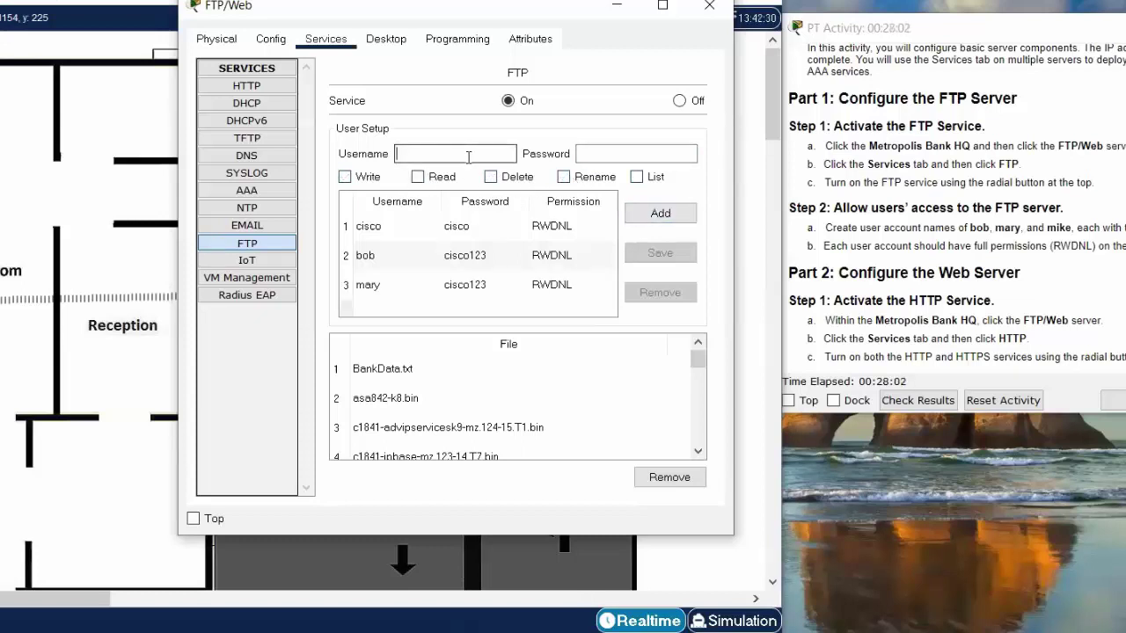
type("mikd")
key("BackSpace")
type("e")
left_click(598, 154)
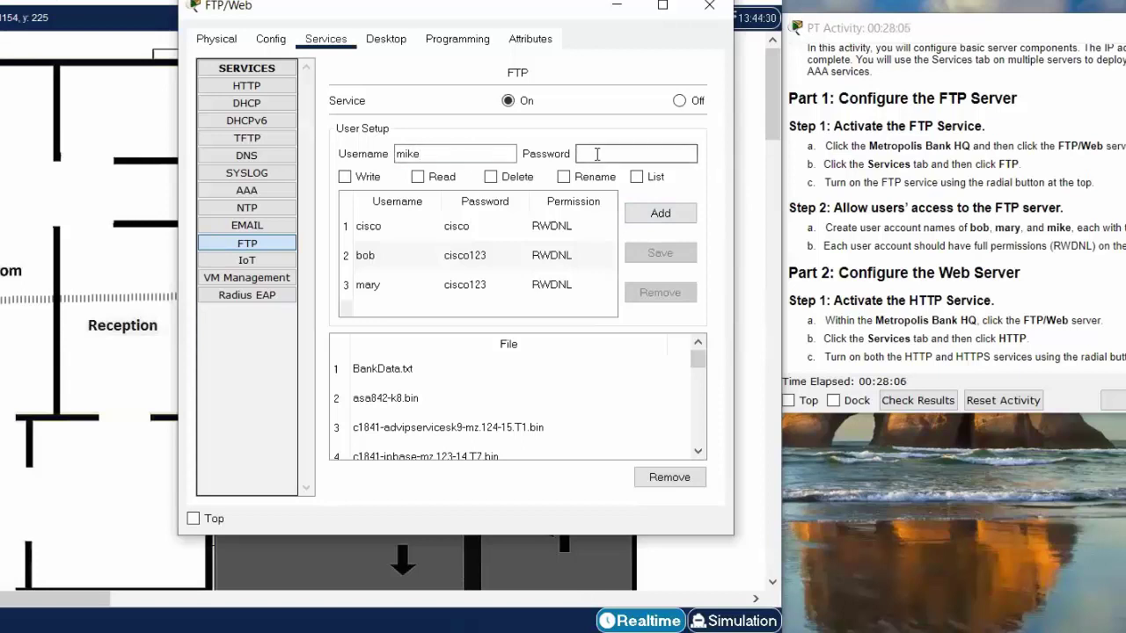
left_click(345, 177)
left_click(417, 177)
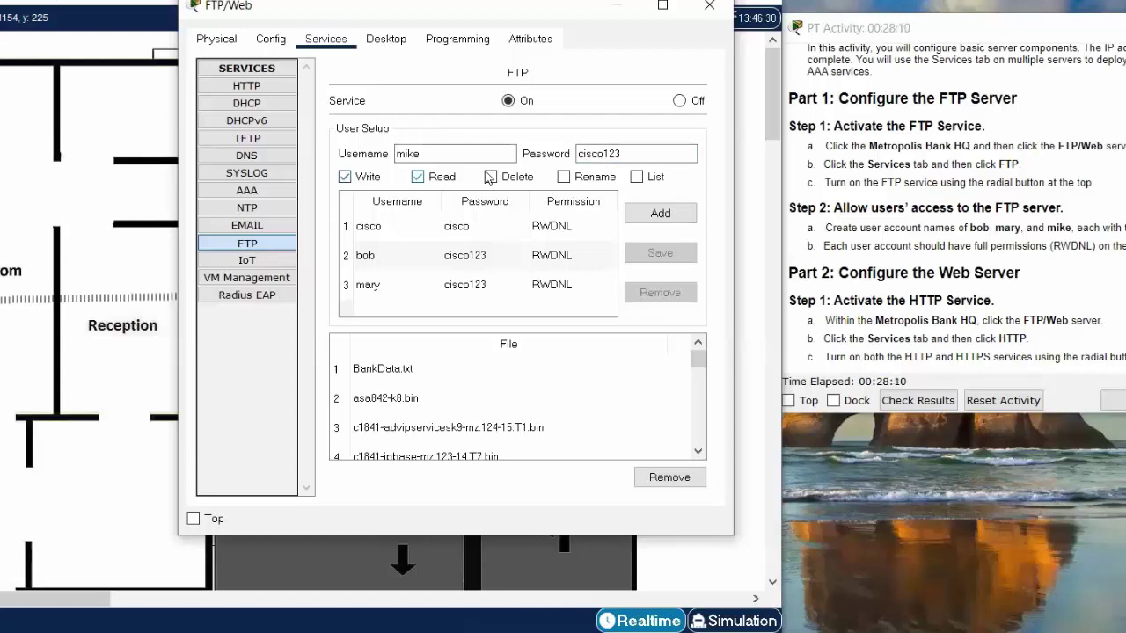
left_click(490, 177)
left_click(563, 177)
left_click(636, 177)
left_click(659, 213)
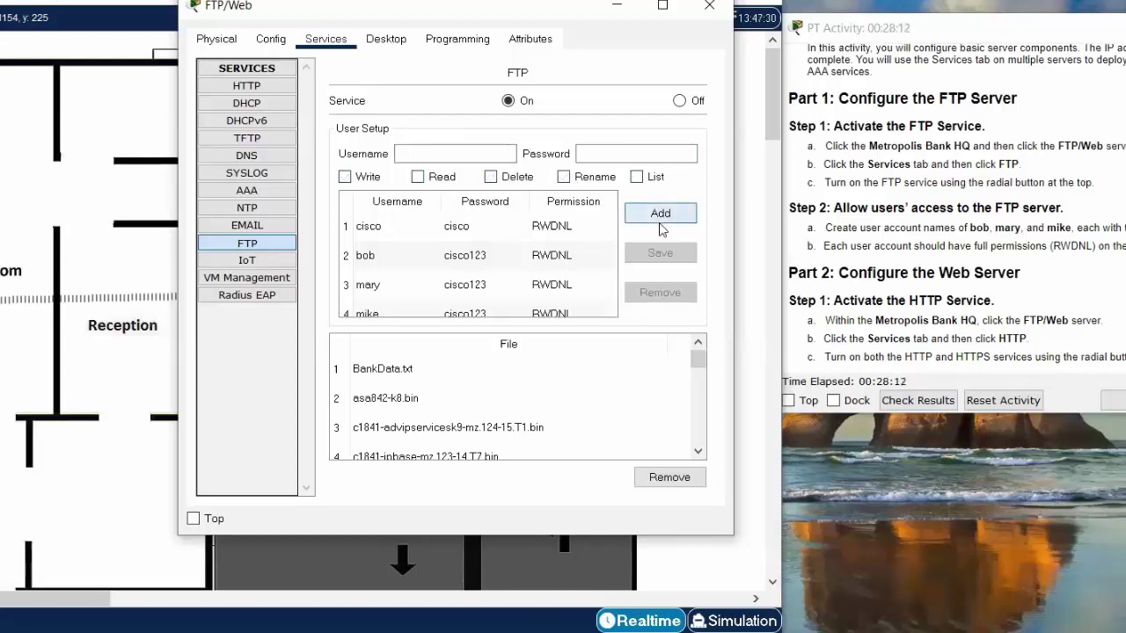
Step: Switch HTTP and HTTPS to On in the FTP/Web server's HTTP service, then close the window
scroll(579, 217, "down", 1)
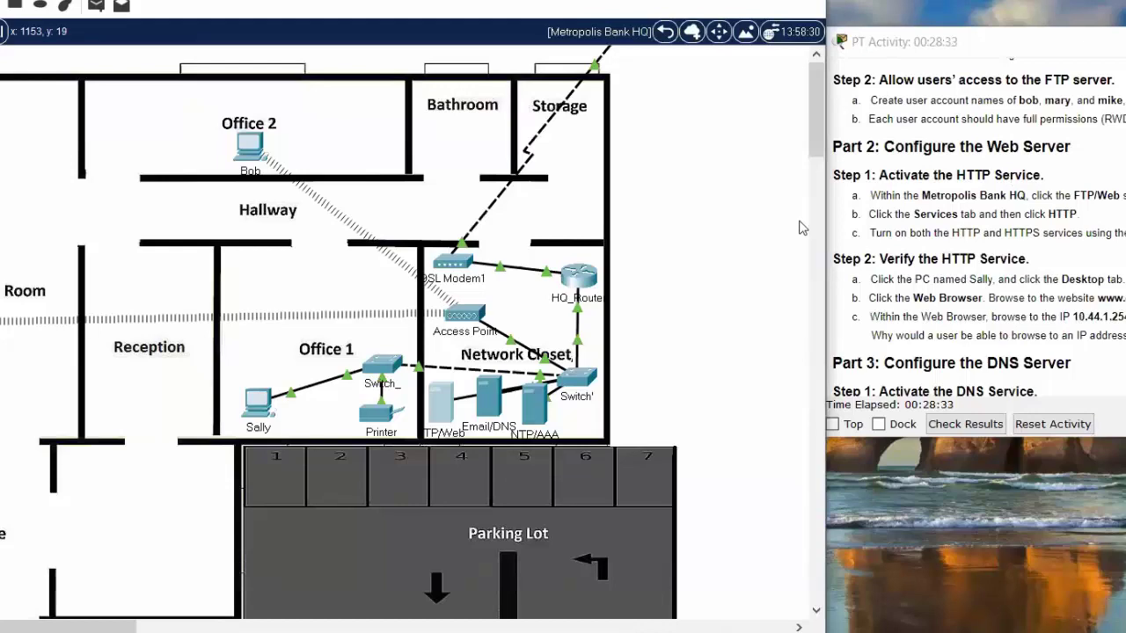
left_click(453, 407)
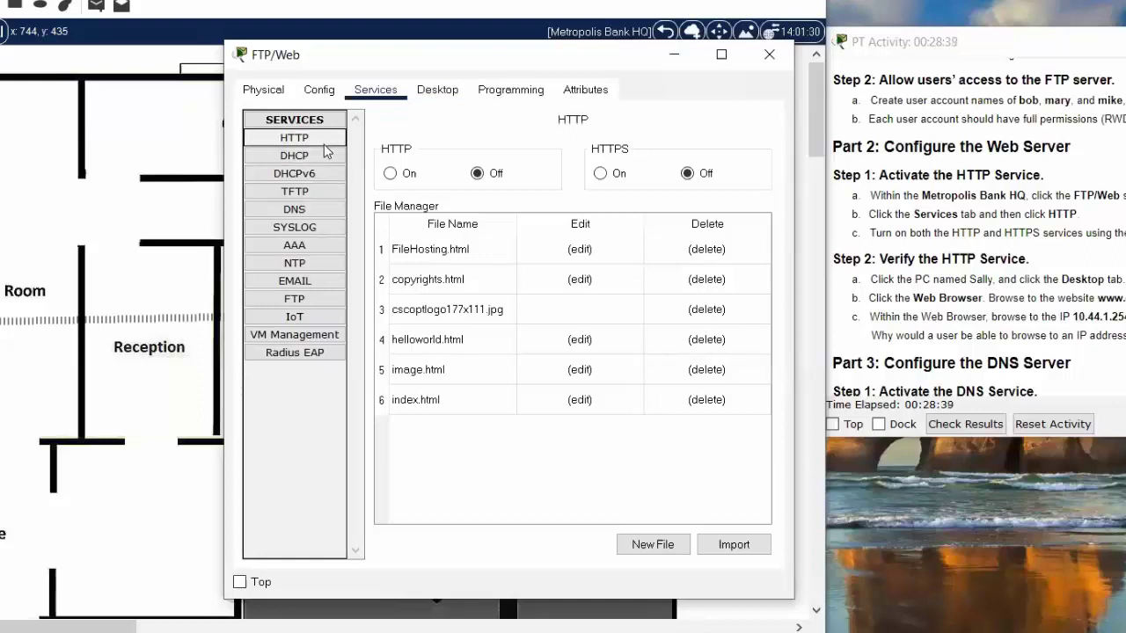
left_click(324, 144)
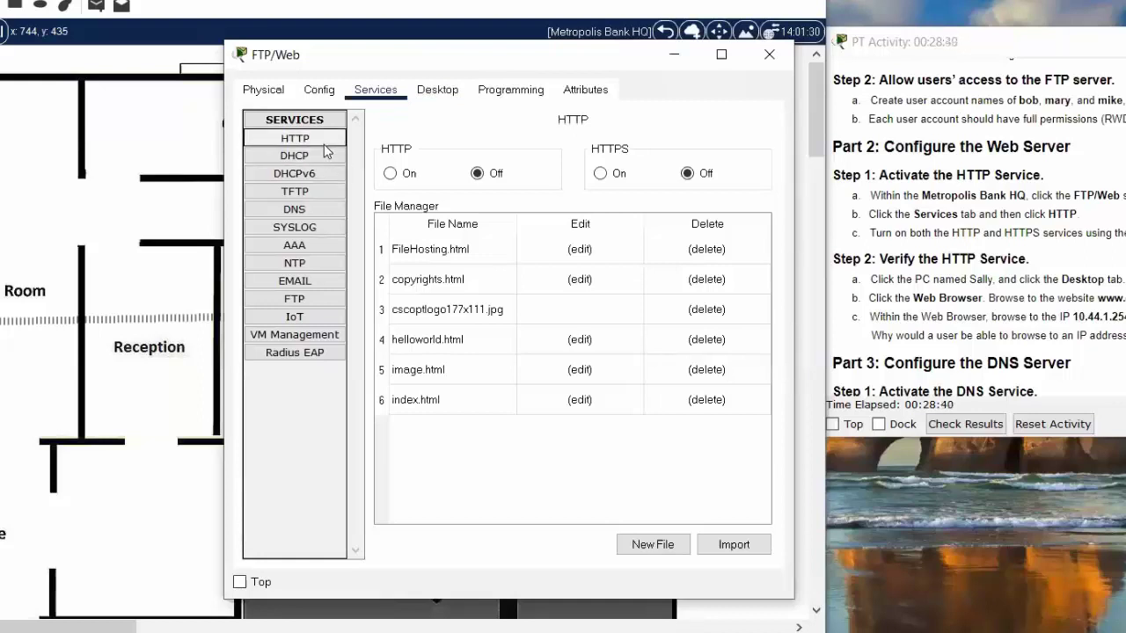
left_click(403, 175)
left_click(601, 175)
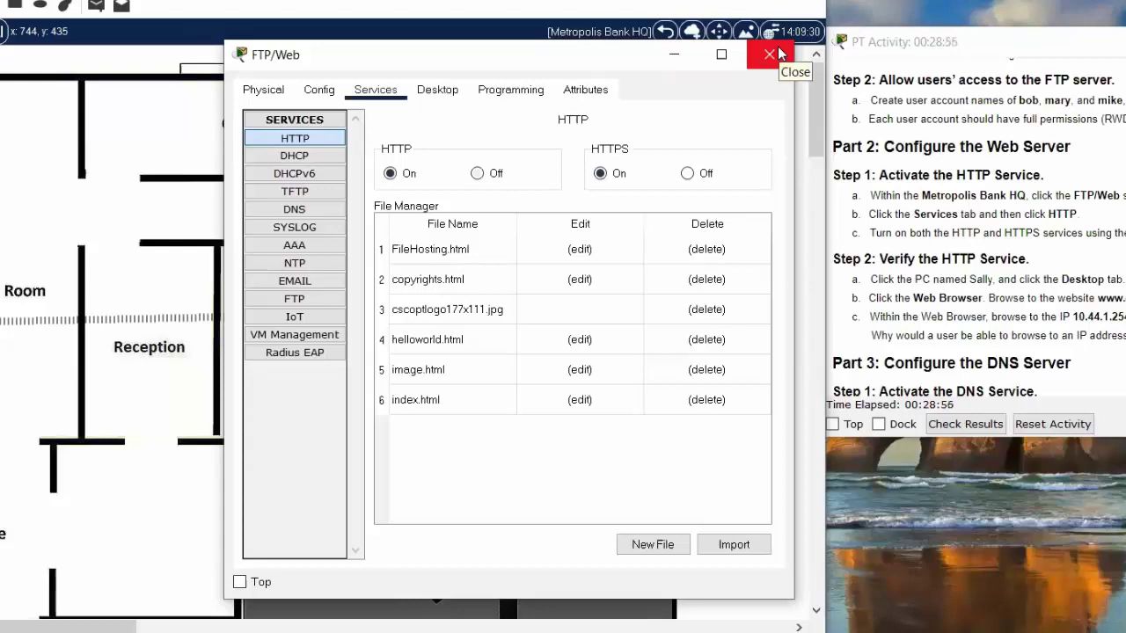
left_click(778, 53)
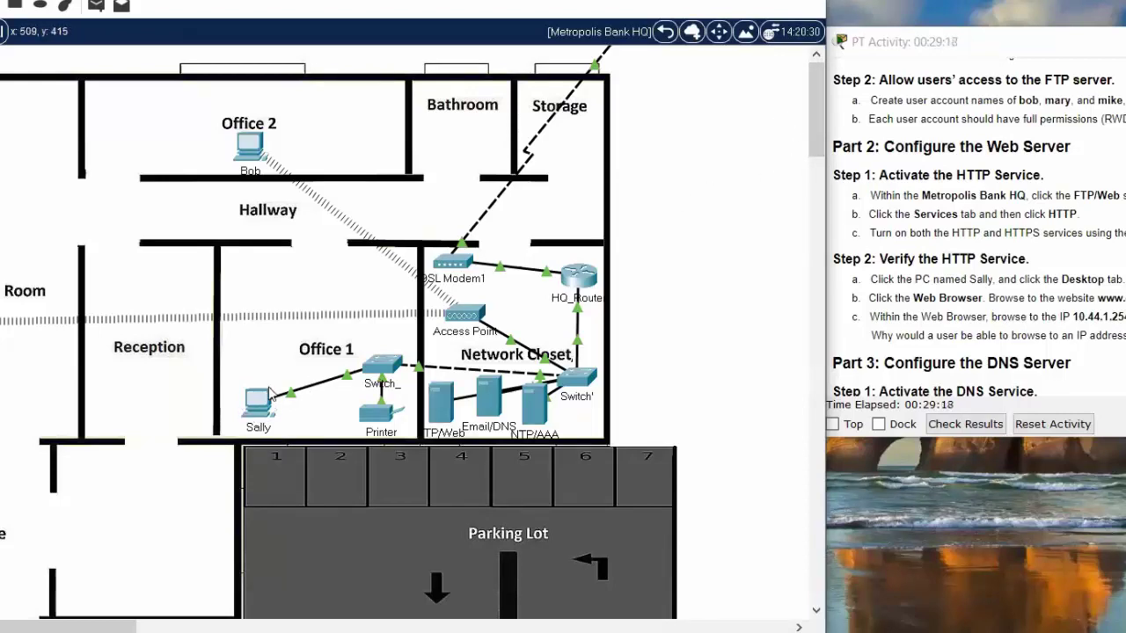
left_click(259, 409)
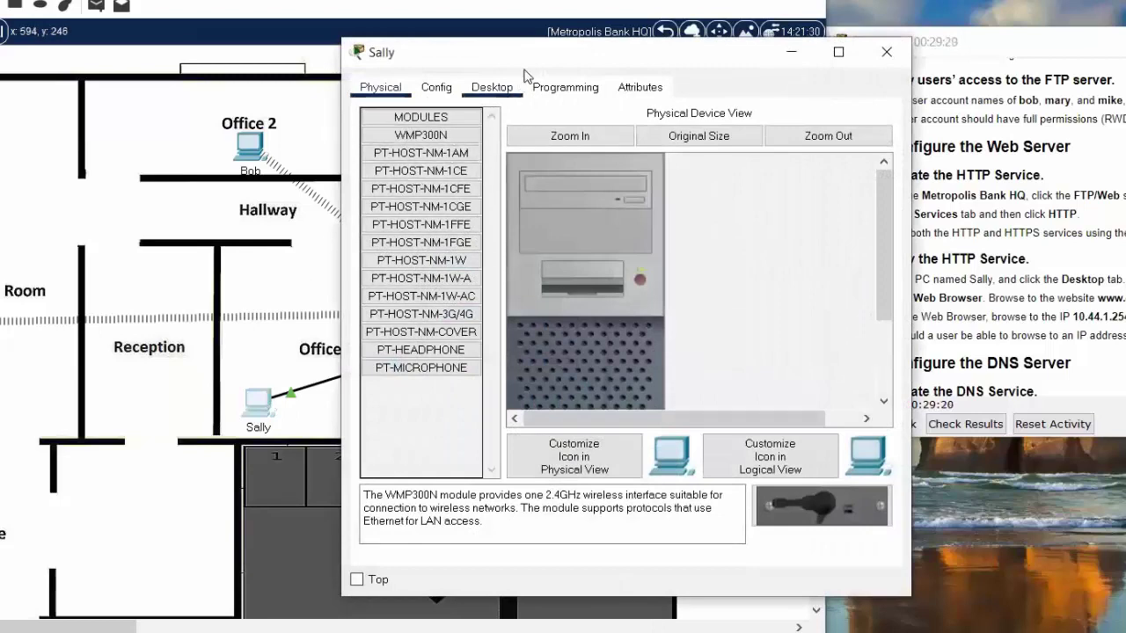
left_click_drag(527, 62, 373, 89)
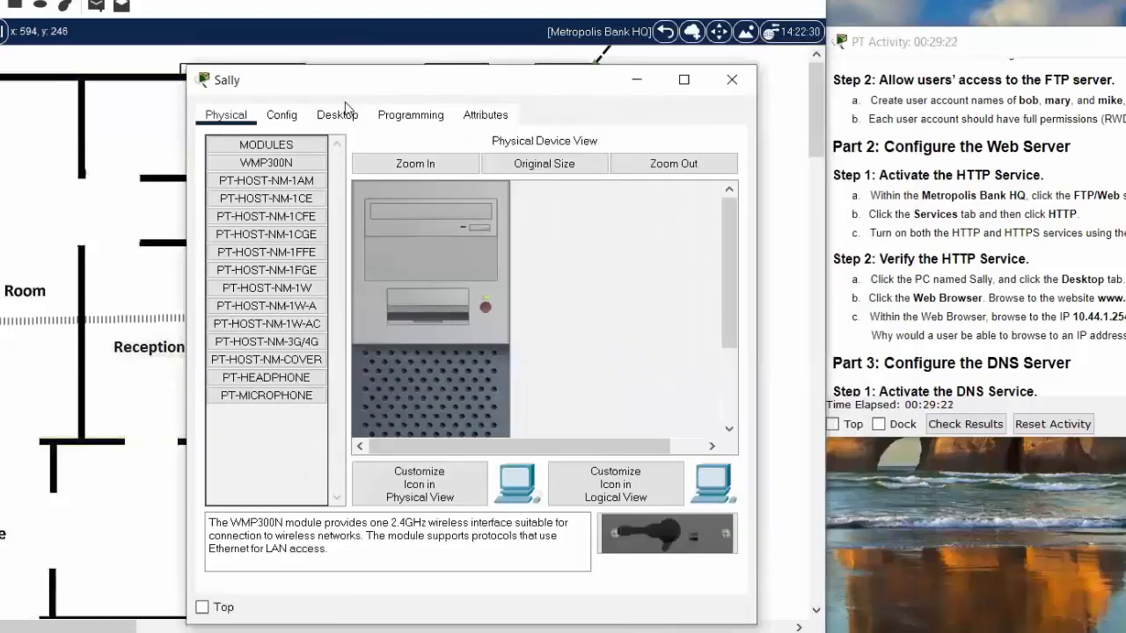
left_click(344, 109)
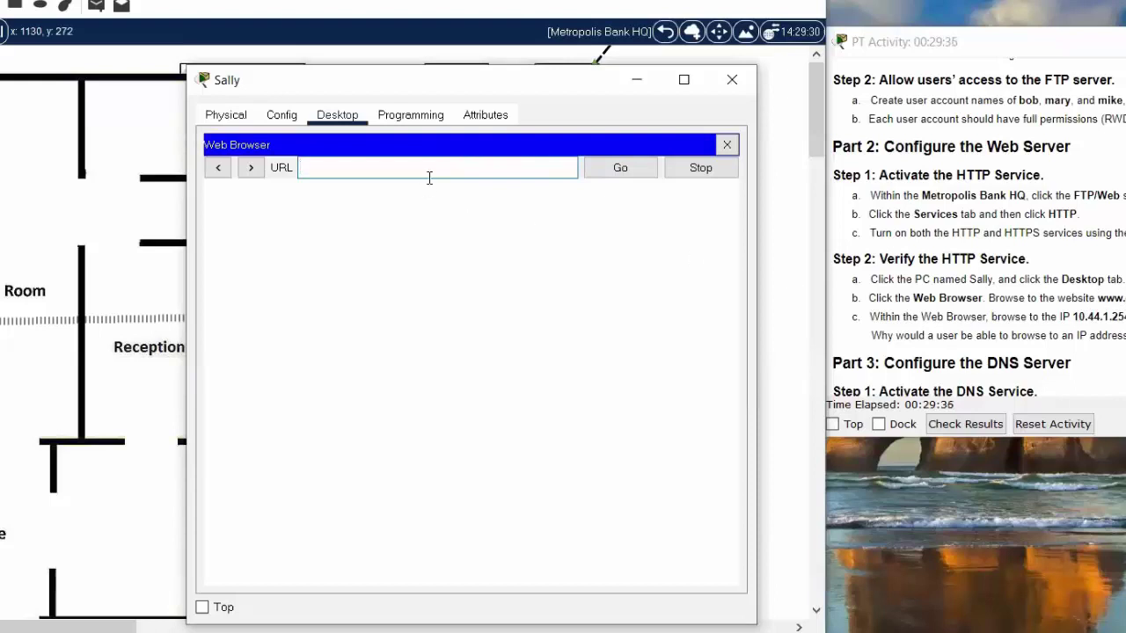
type("www.cisco.co")
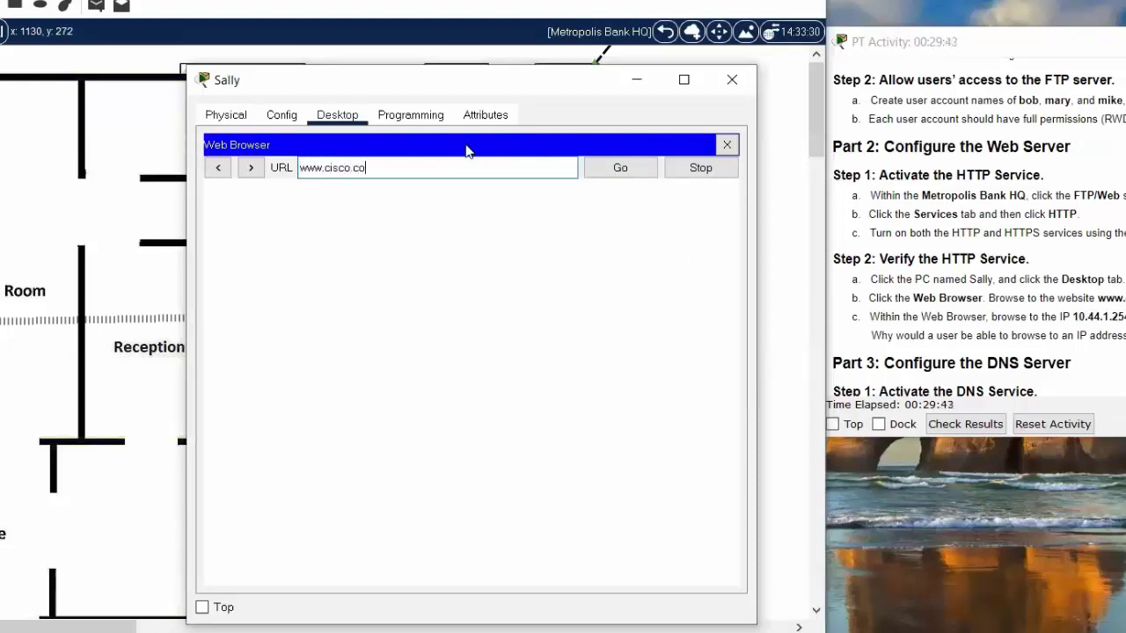
type("rp")
left_click(634, 175)
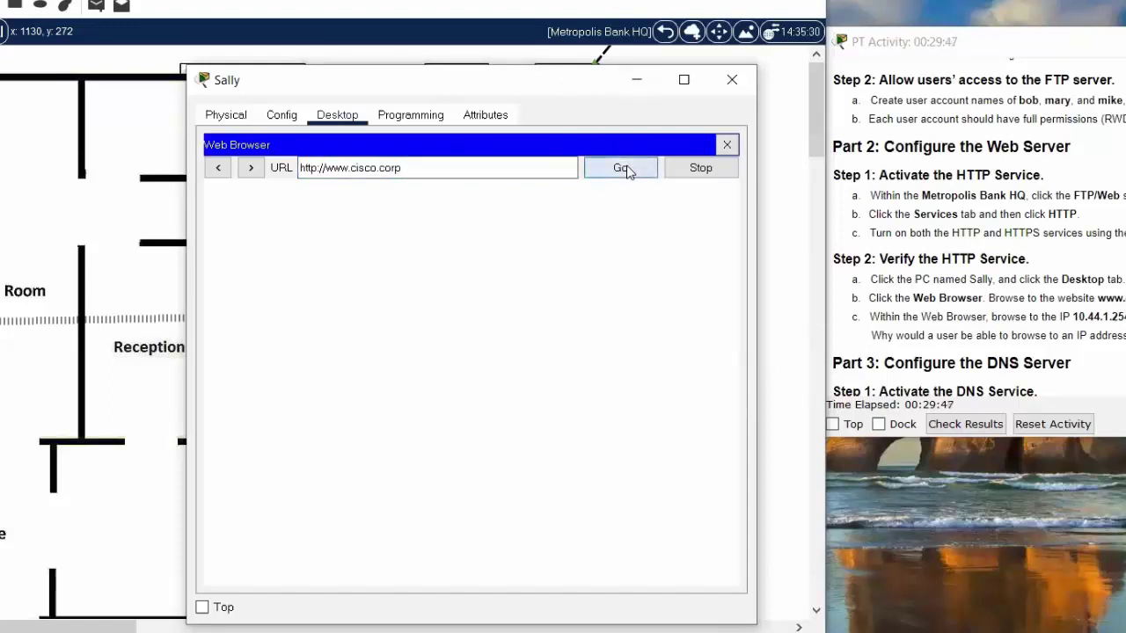
Step: Replace the address with 10.44.1.254 and load the Cisco.corp page
left_click(528, 169)
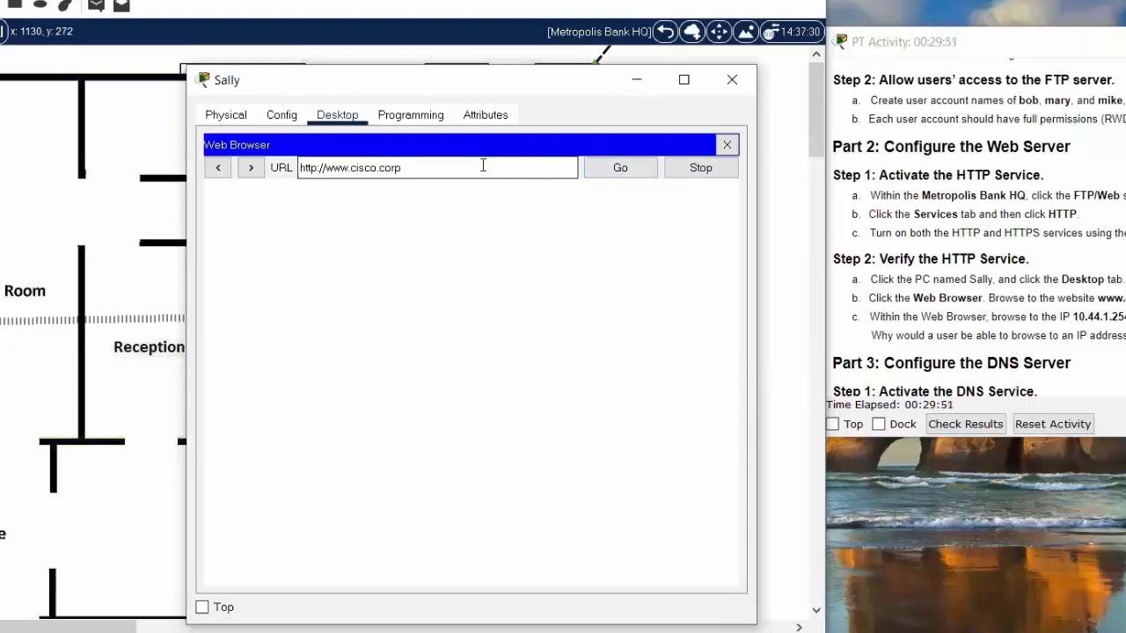
triple_click(371, 165)
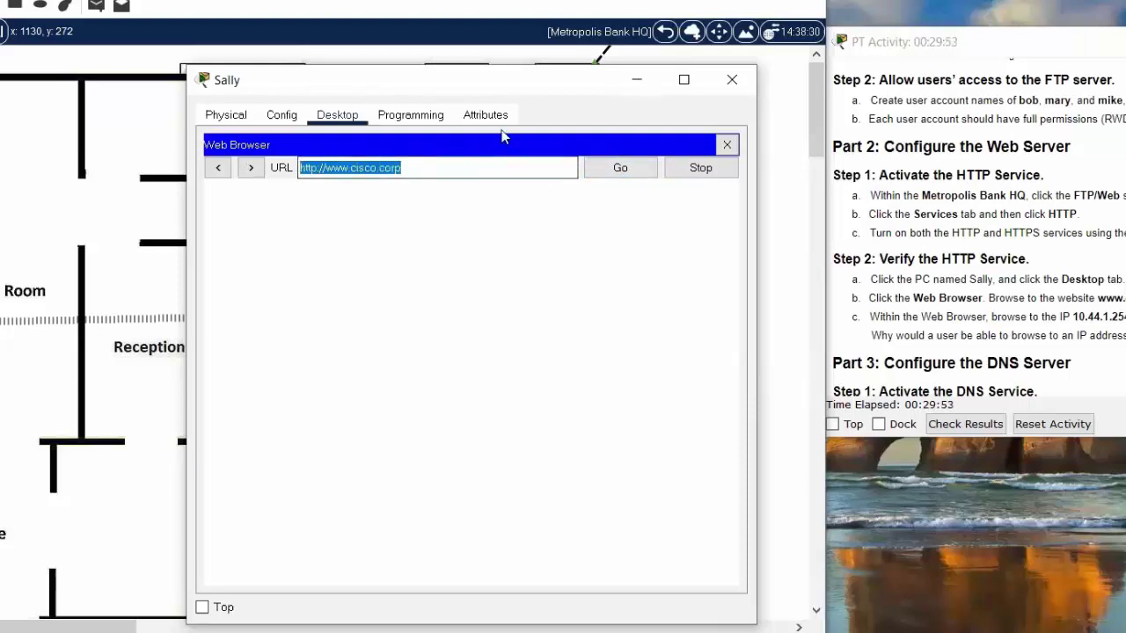
type("10.44.1.254")
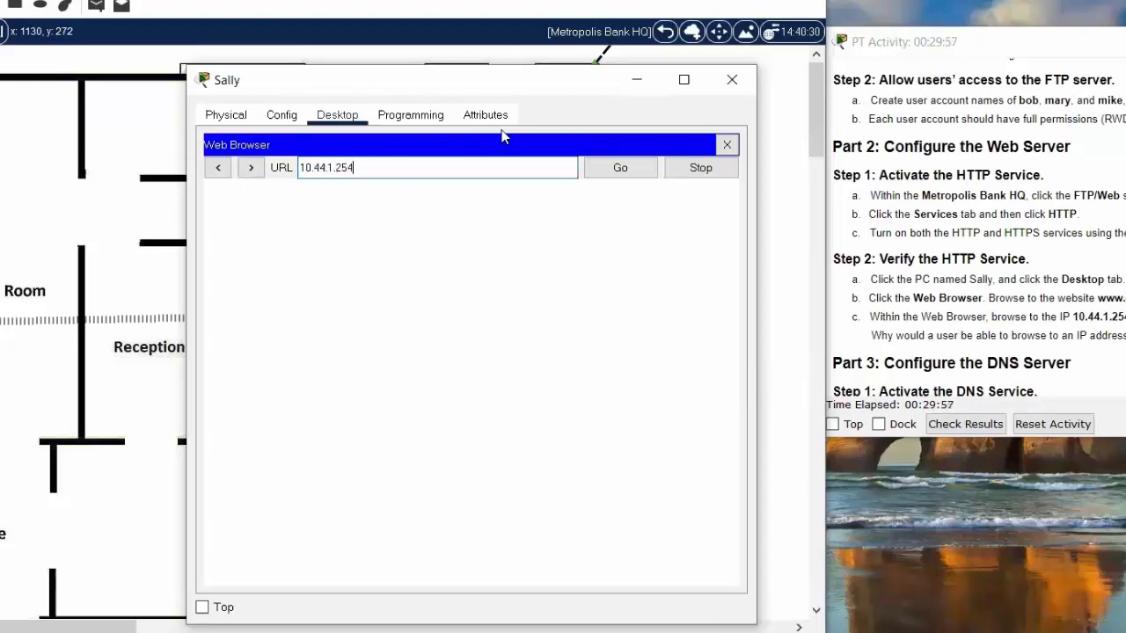
left_click(620, 168)
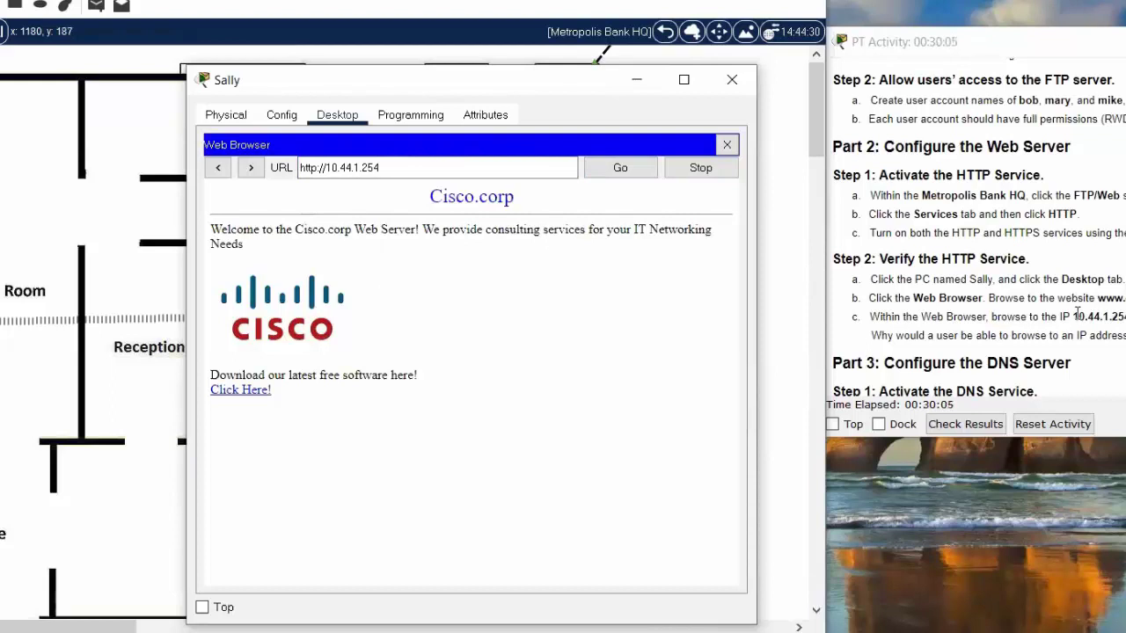
Step: Check the FTP/Web server address 10.44.1.254 in the Addressing Table, then close the Office 1 PC window
scroll(976, 229, "up", 10)
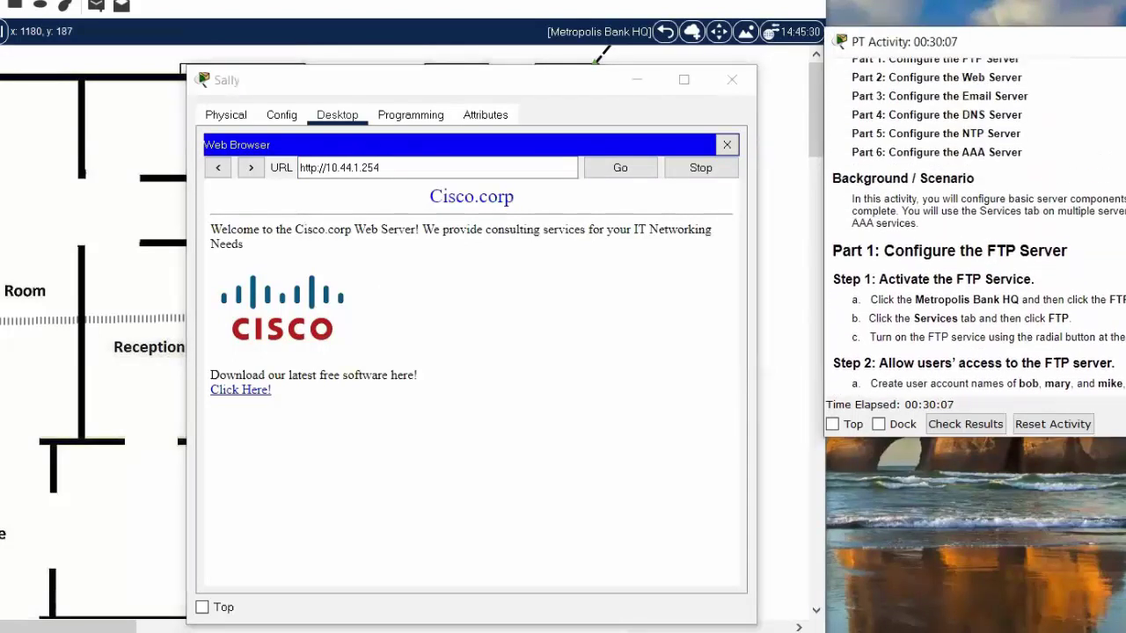
scroll(1040, 150, "up", 1)
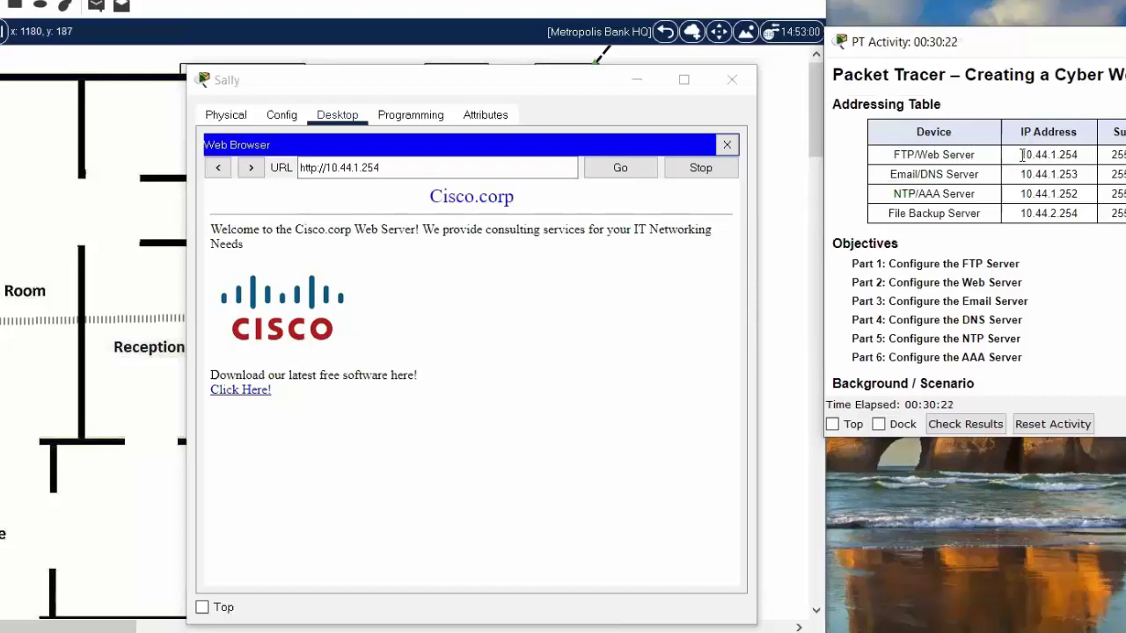
left_click_drag(1021, 155, 1078, 174)
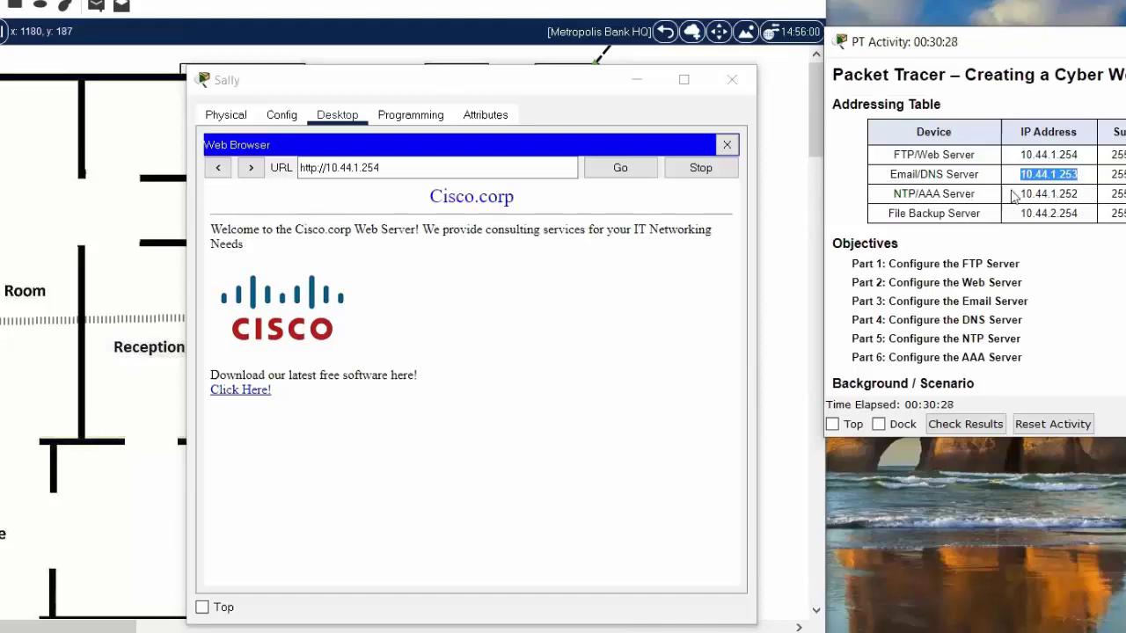
scroll(1114, 186, "down", 1)
scroll(1124, 192, "down", 10)
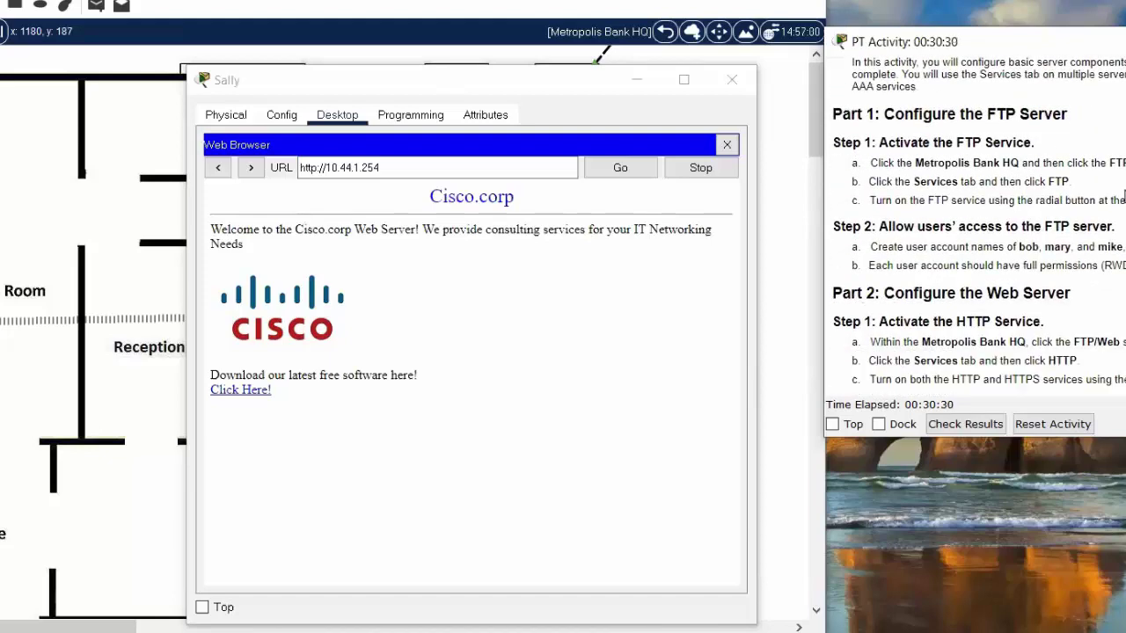
scroll(1123, 195, "down", 5)
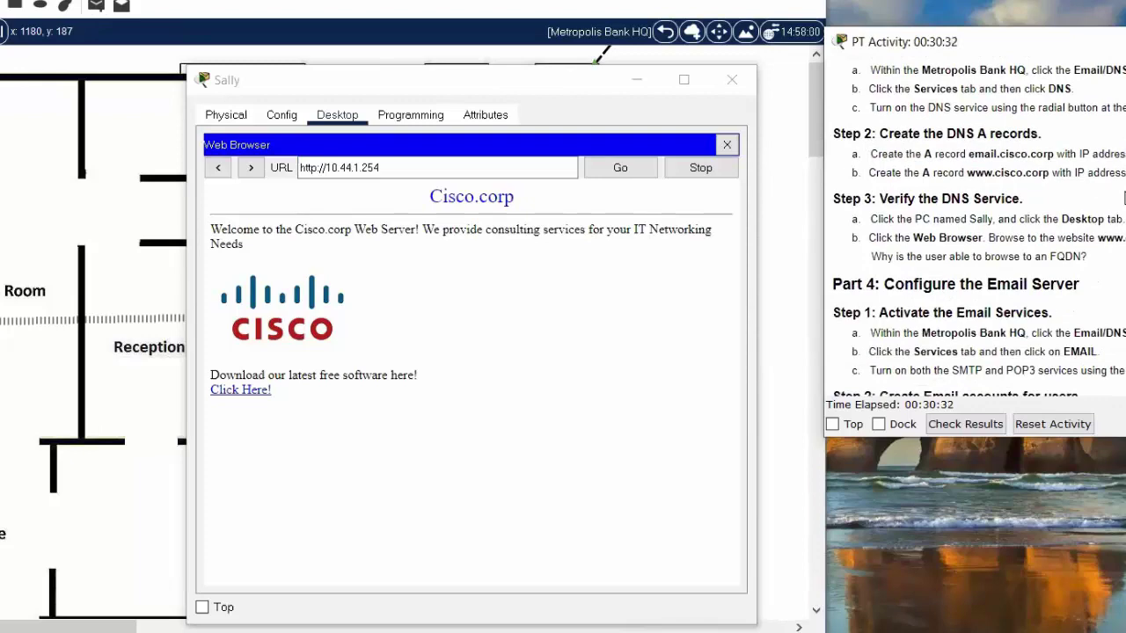
scroll(1124, 195, "up", 8)
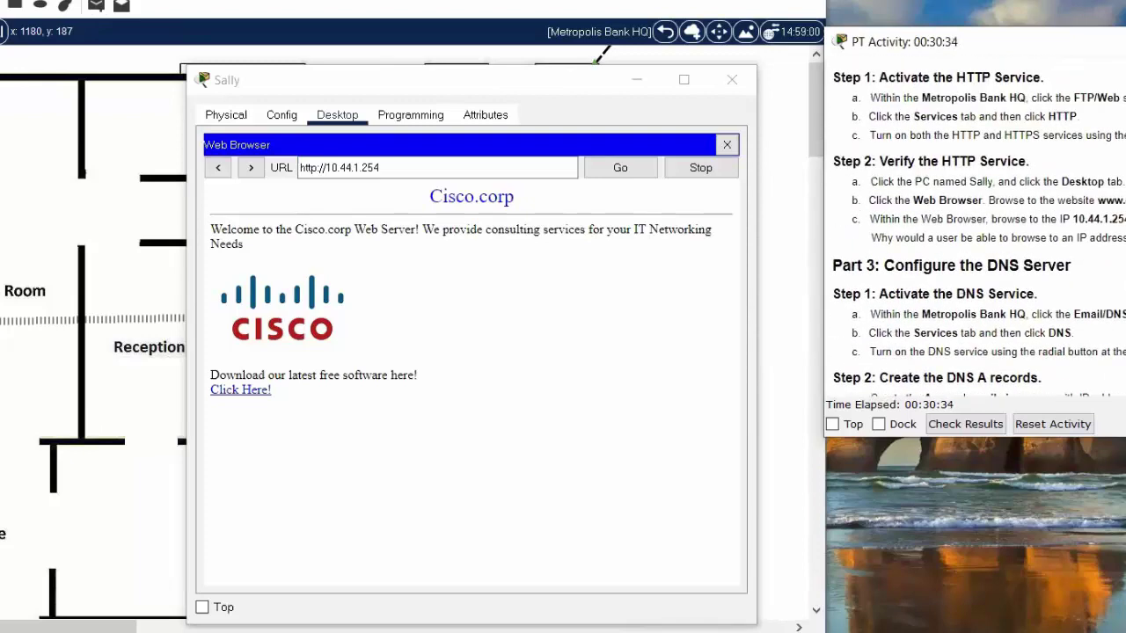
scroll(976, 232, "up", 2)
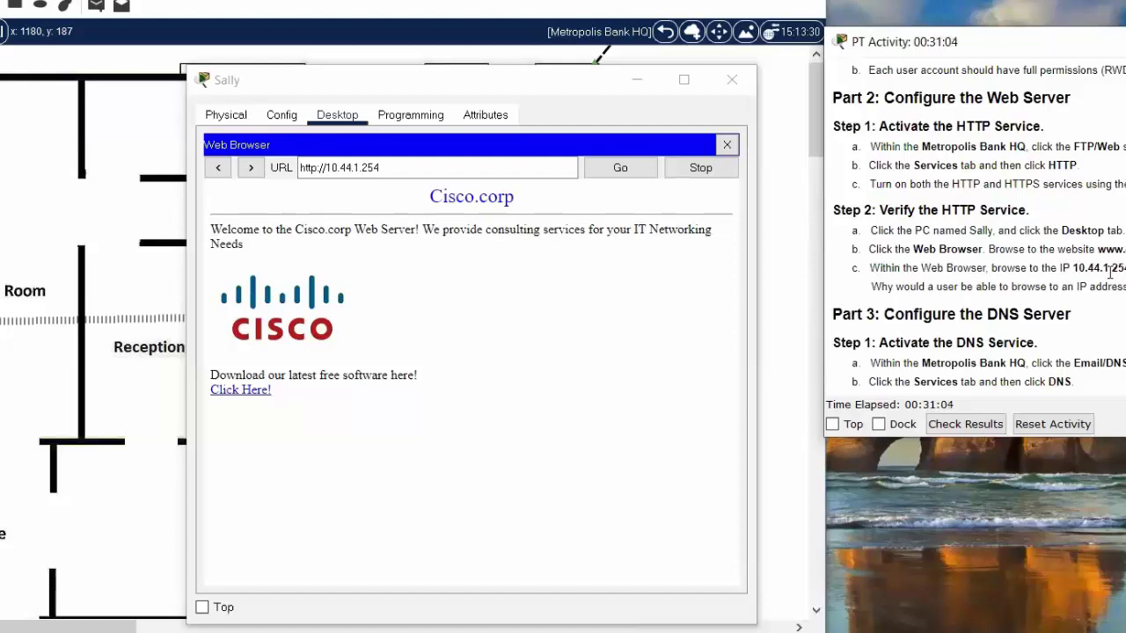
scroll(1110, 273, "down", 1)
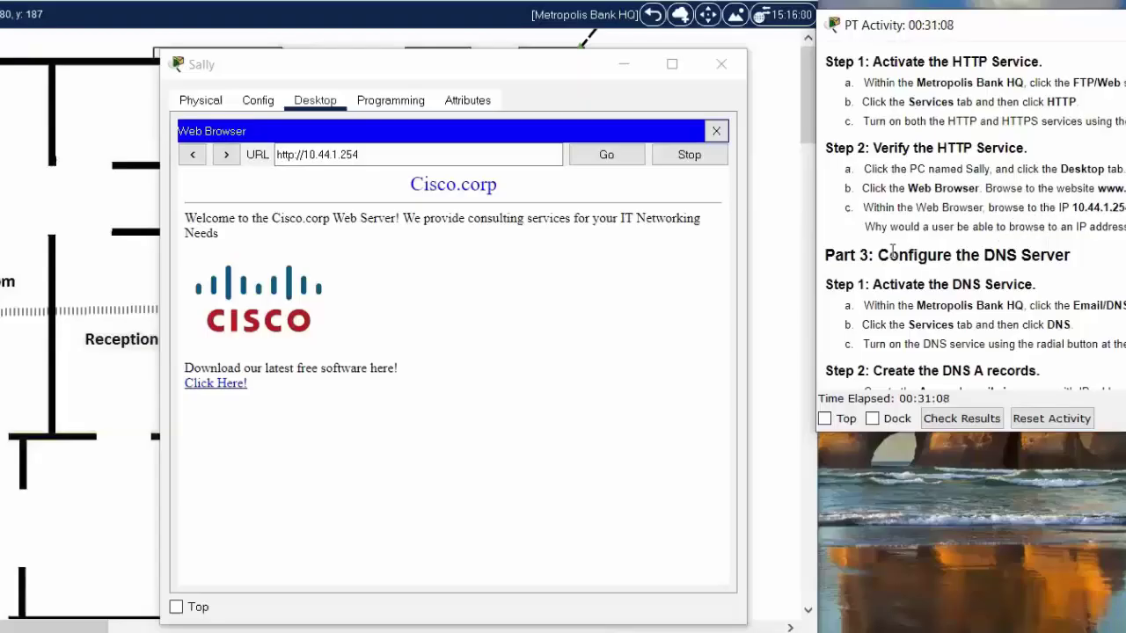
left_click(718, 60)
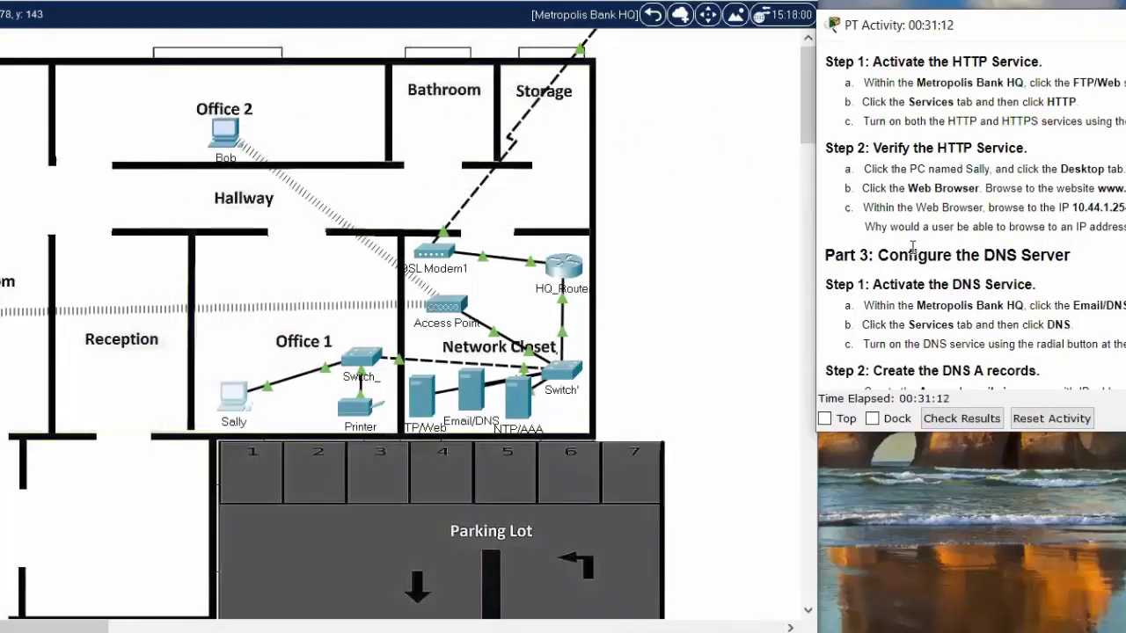
Step: Read Part 3's instructions and open the Email/DNS server in the Network Closet
scroll(983, 251, "down", 1)
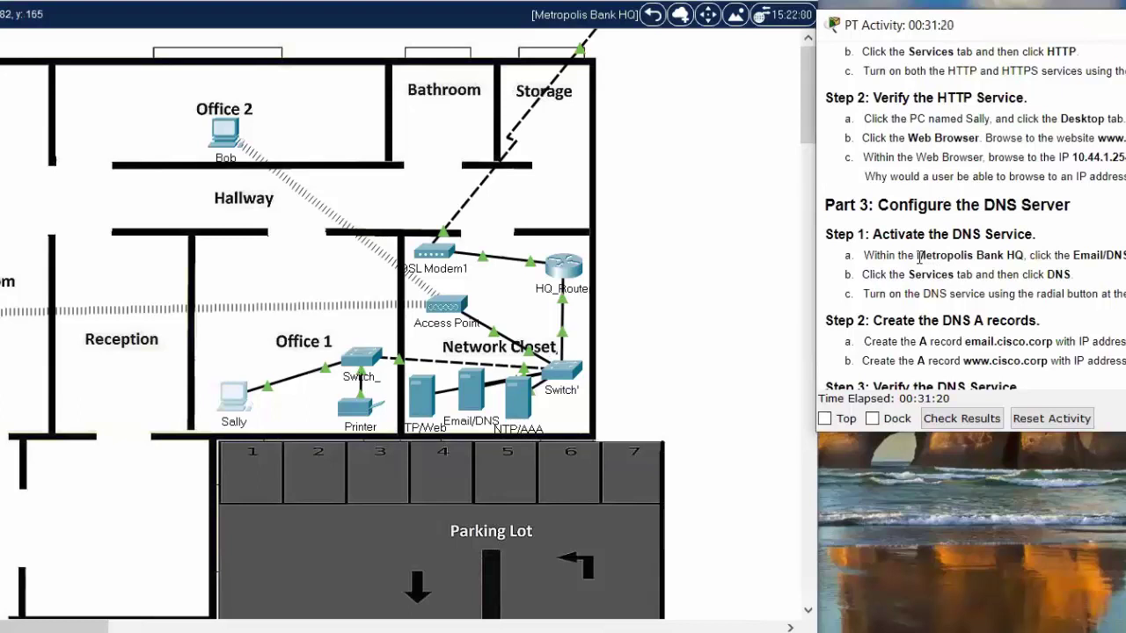
left_click_drag(916, 255, 1124, 256)
left_click(1016, 257)
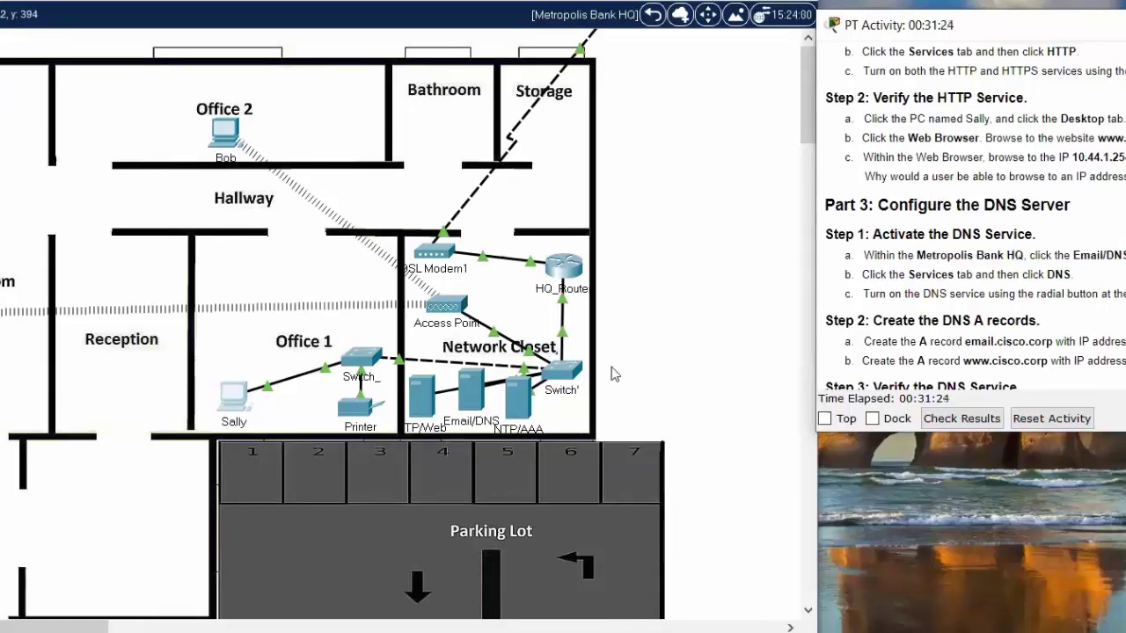
left_click(454, 398)
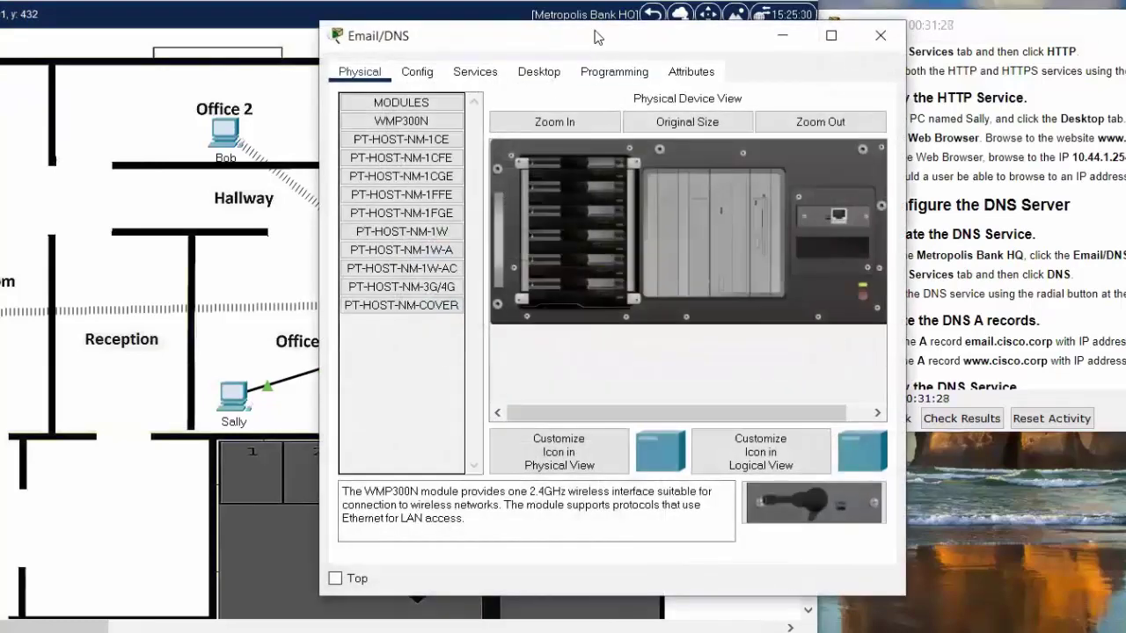
left_click_drag(594, 37, 291, 52)
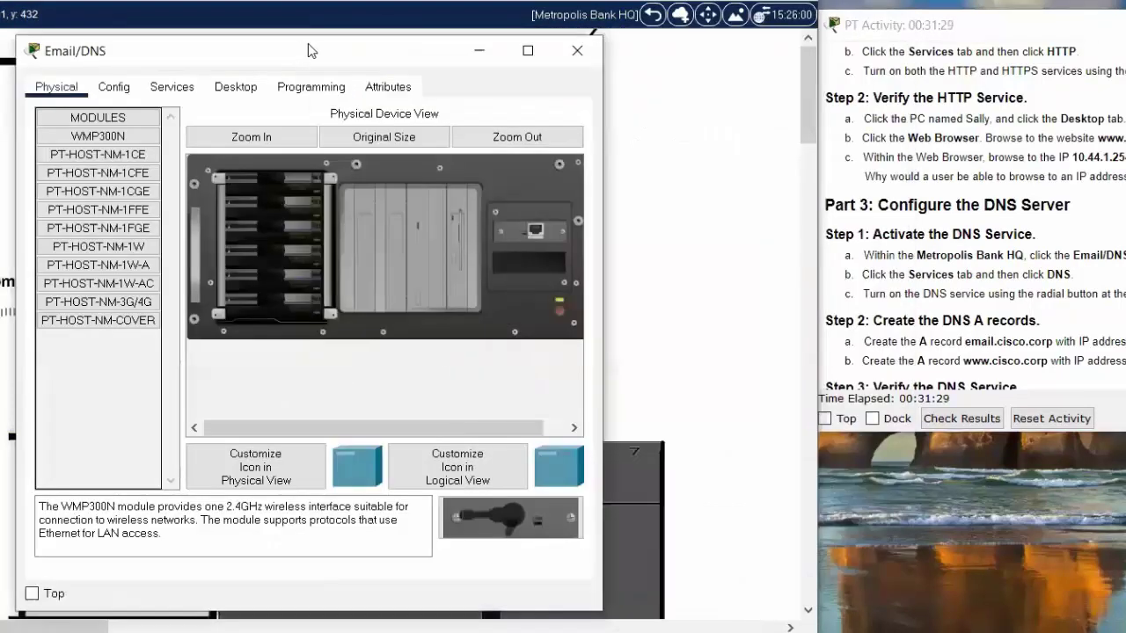
left_click(176, 88)
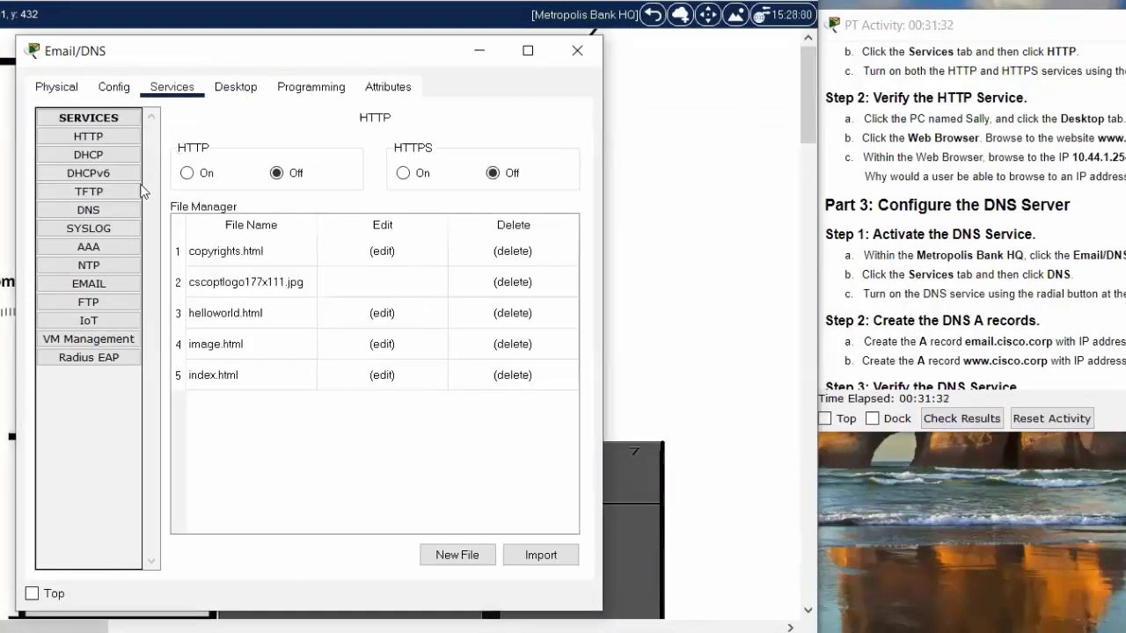
left_click(88, 209)
left_click(316, 194)
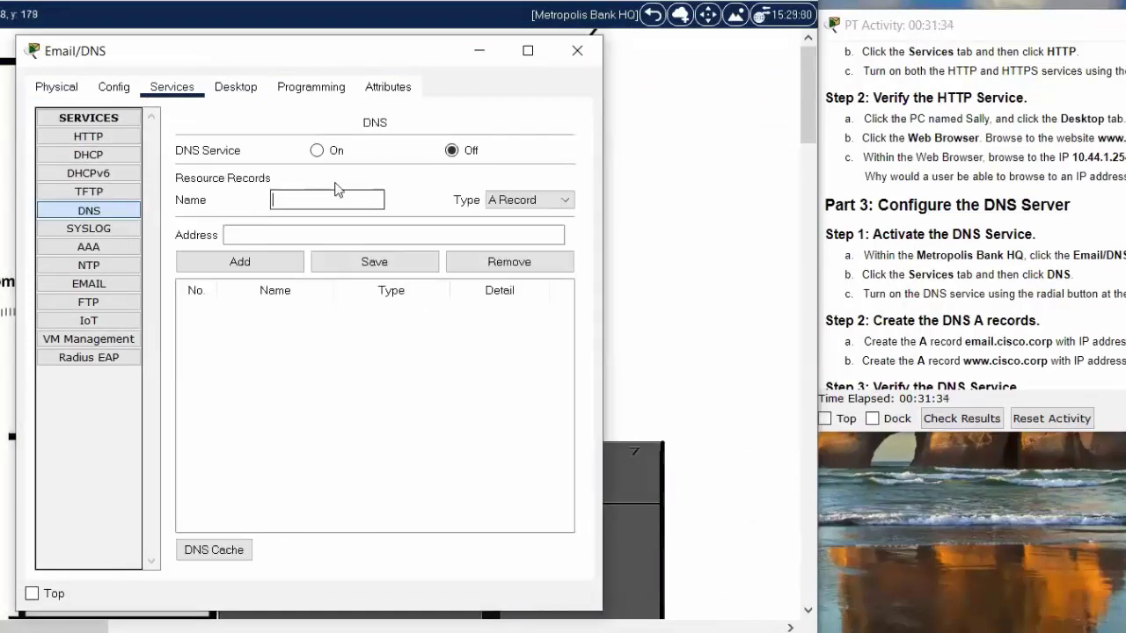
left_click_drag(363, 54, 489, 15)
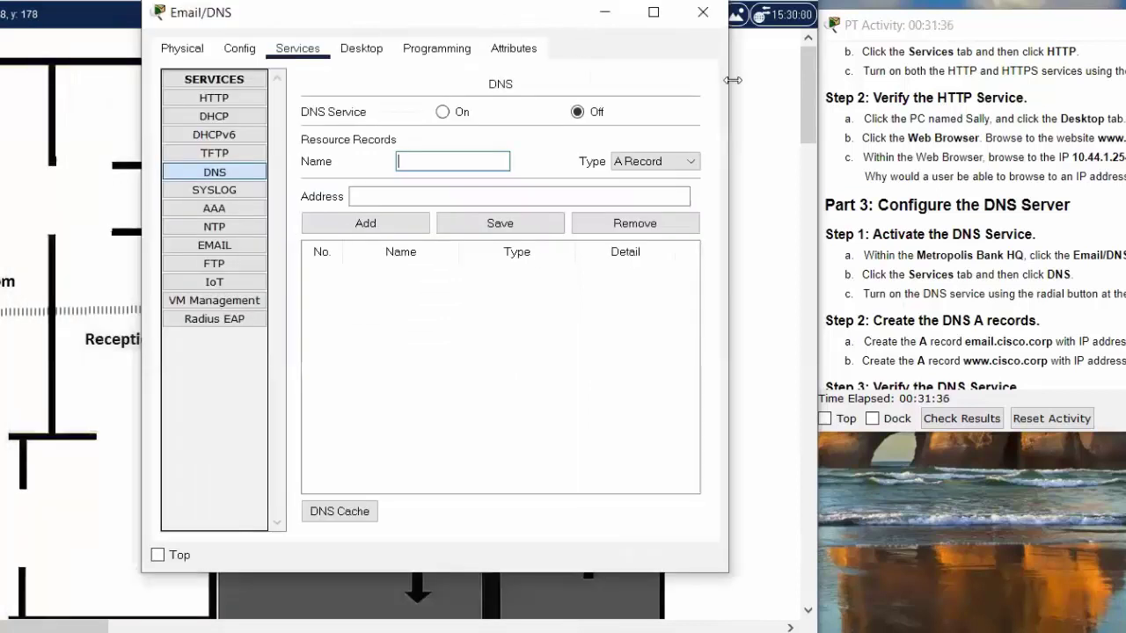
scroll(943, 204, "down", 1)
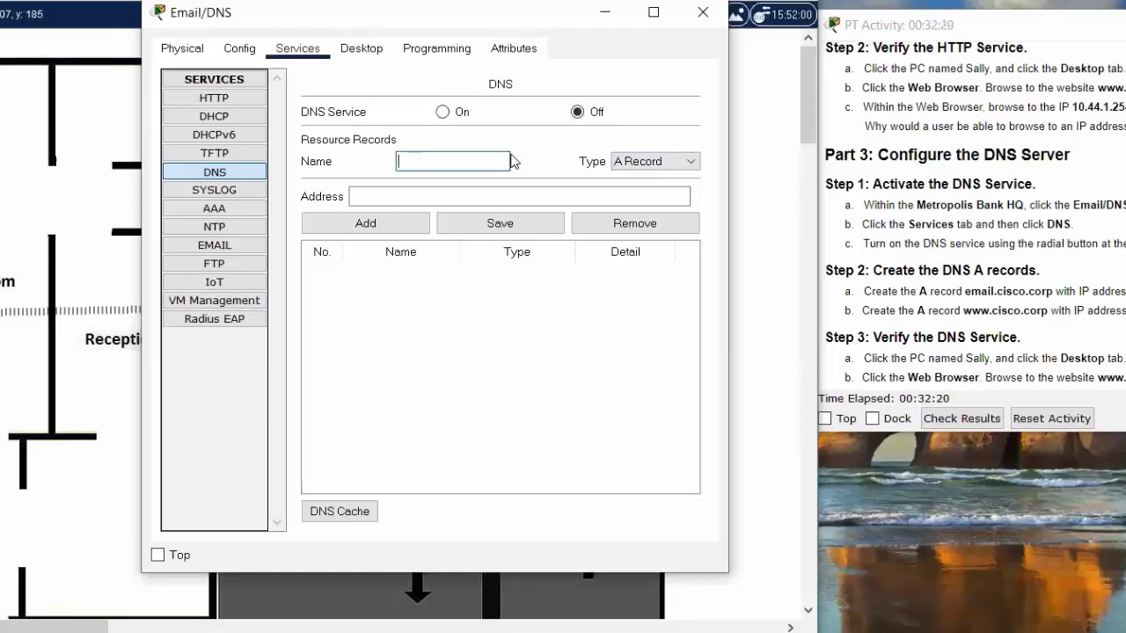
Step: Add the DNS A record email.cisco.corp → 10.44.1.253
type("email.cisco.corp")
key("Tab")
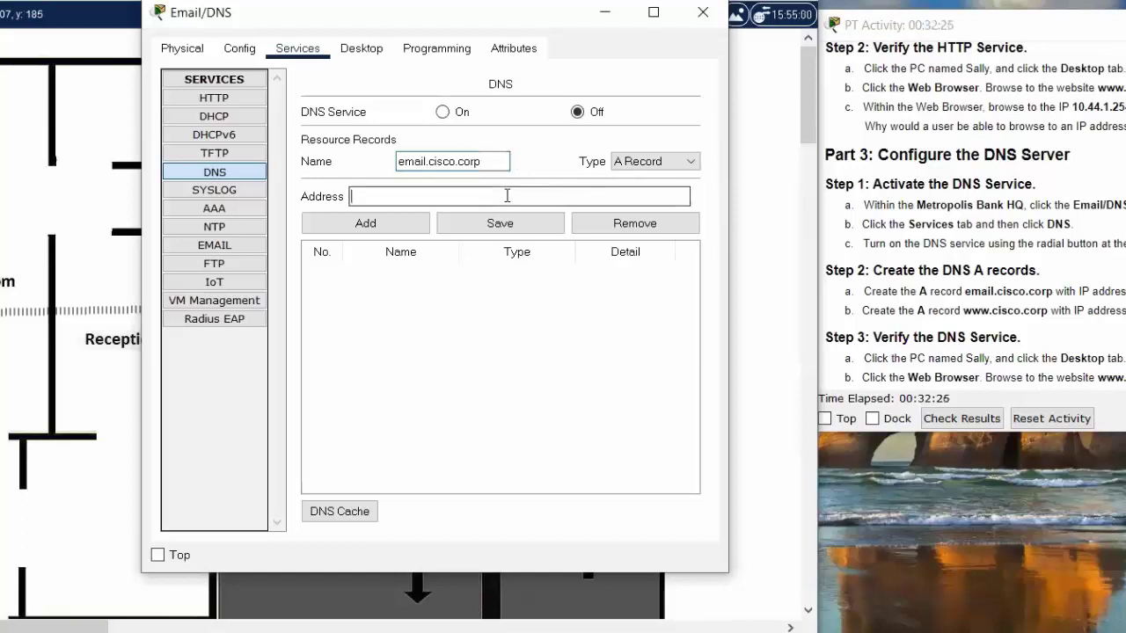
type("10.4")
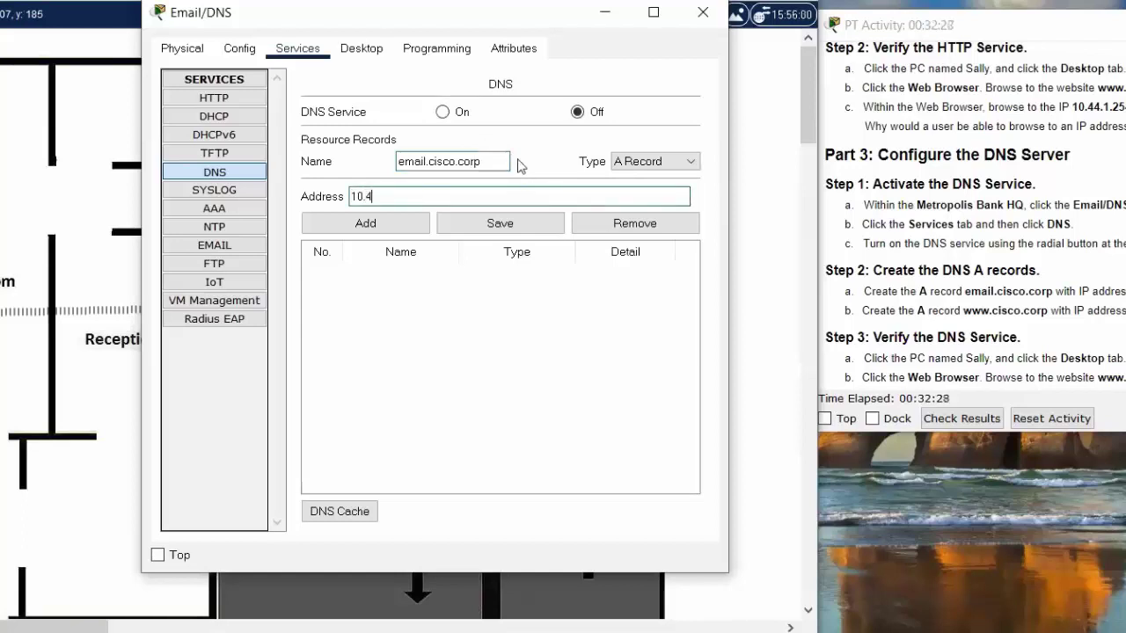
type("4.1.253")
left_click(418, 225)
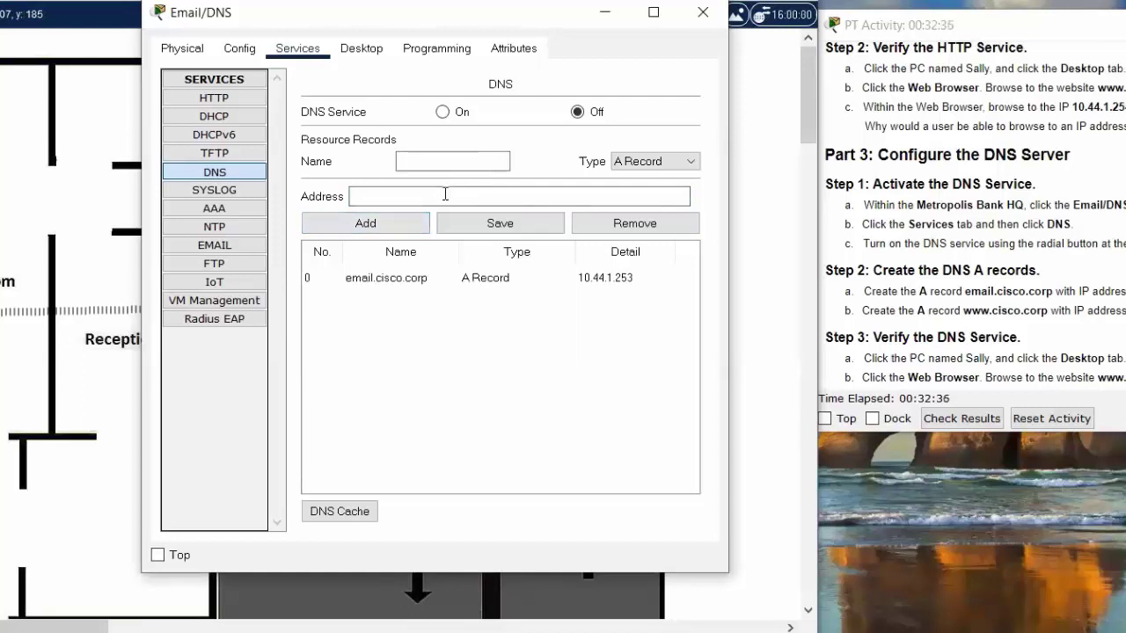
left_click(468, 163)
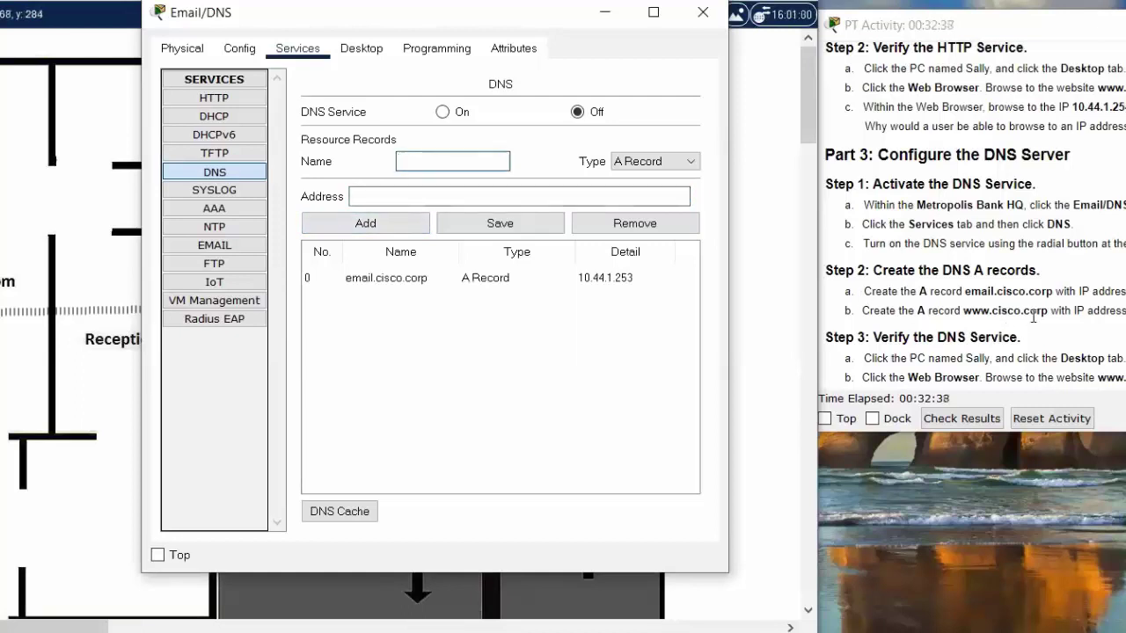
type("www.")
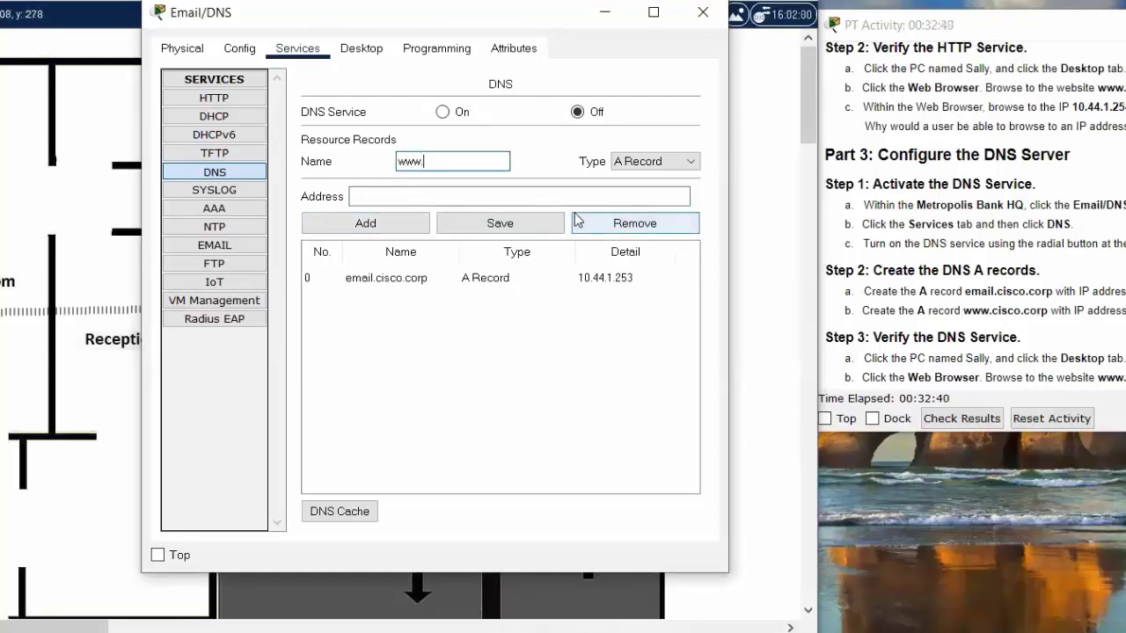
type("cisco.corp")
left_click(560, 195)
type("1")
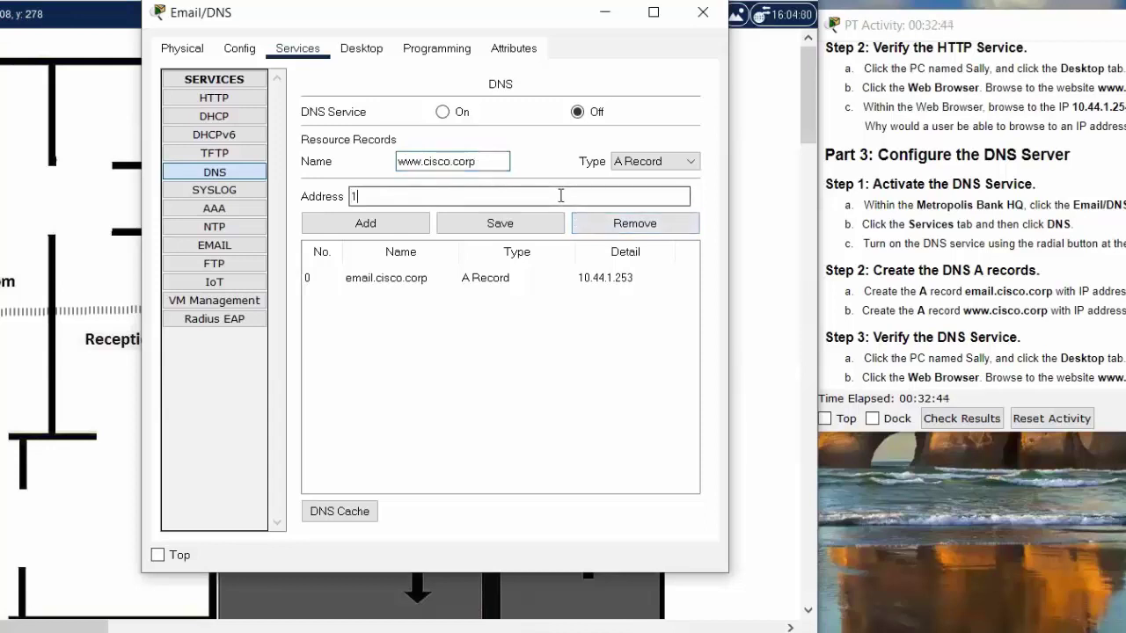
type("0.44.1.254")
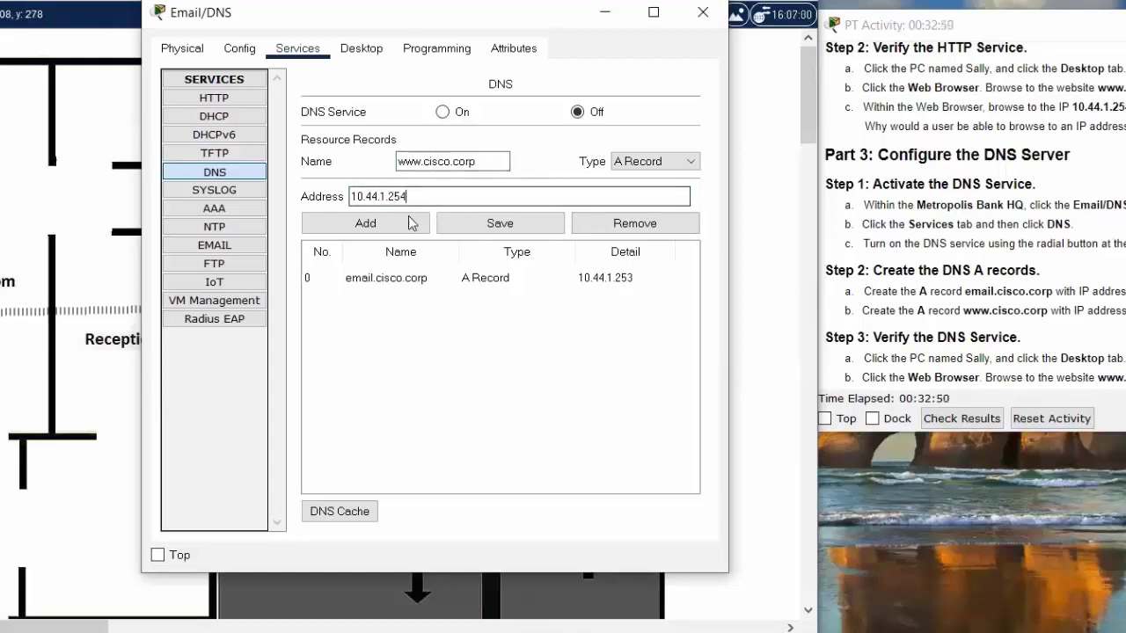
left_click(327, 225)
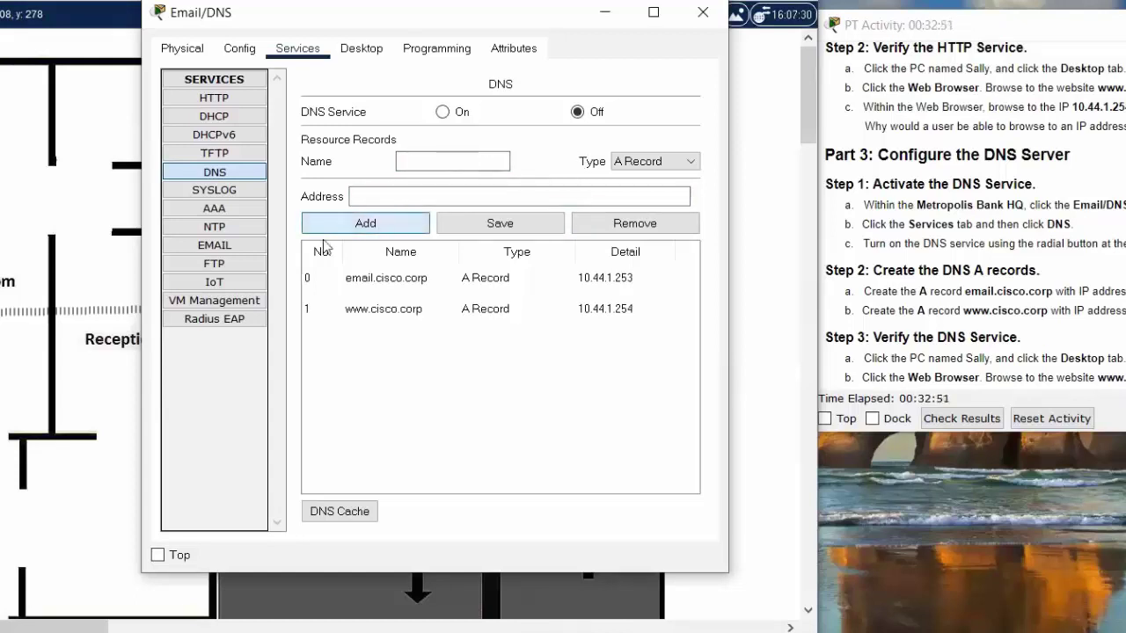
left_click(446, 112)
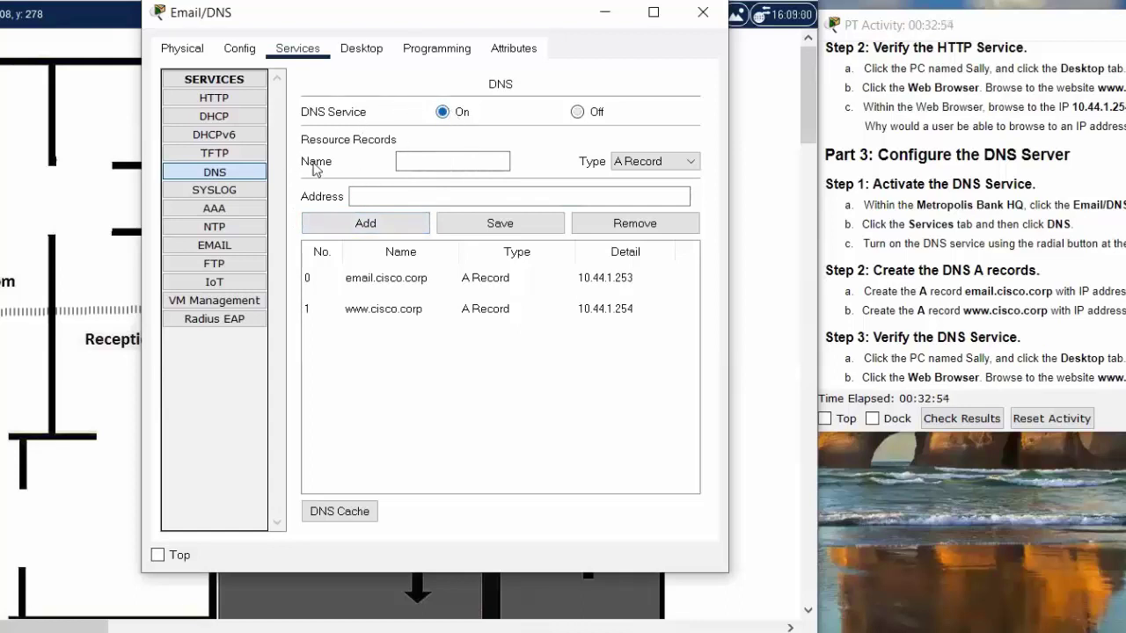
scroll(908, 189, "down", 1)
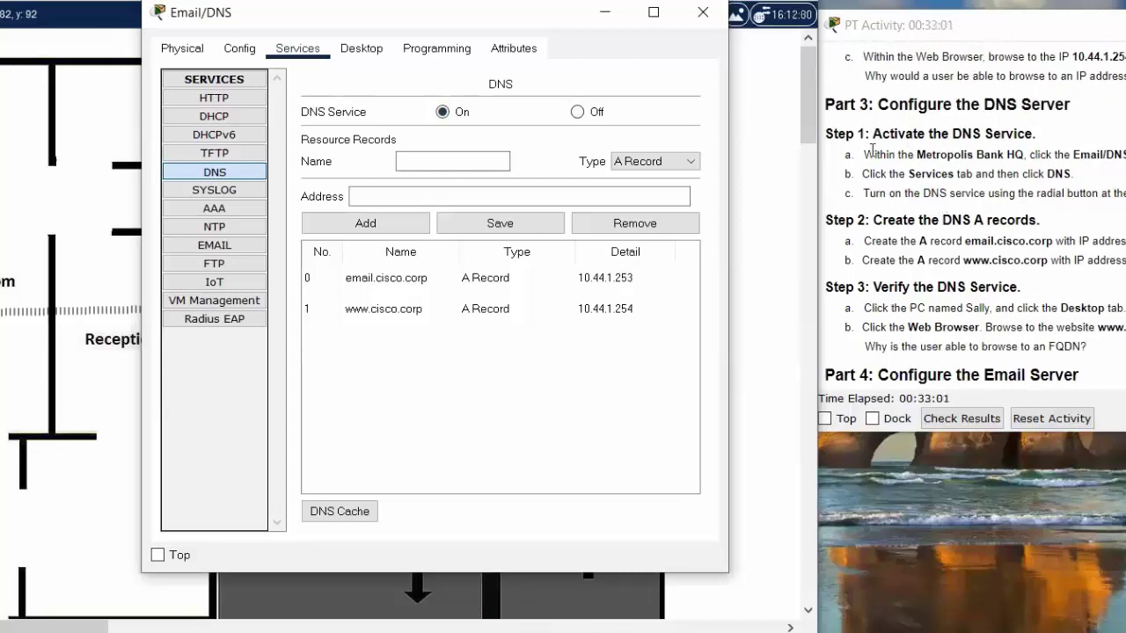
left_click(701, 16)
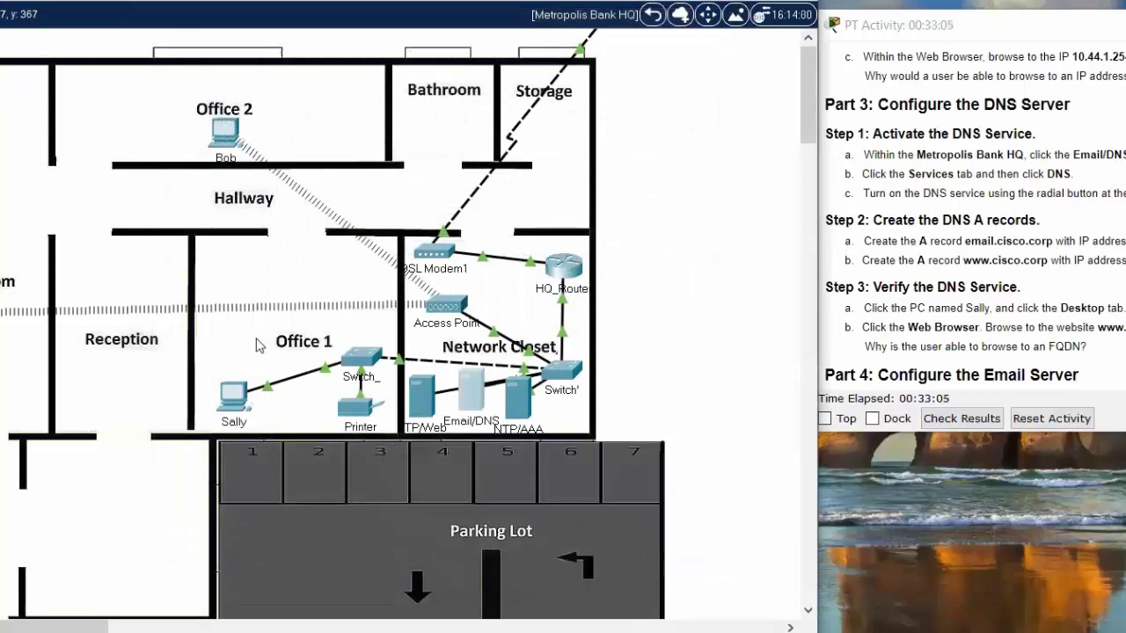
Step: Open the Office 1 PC's web browser and place the cursor in its URL field
left_click(233, 396)
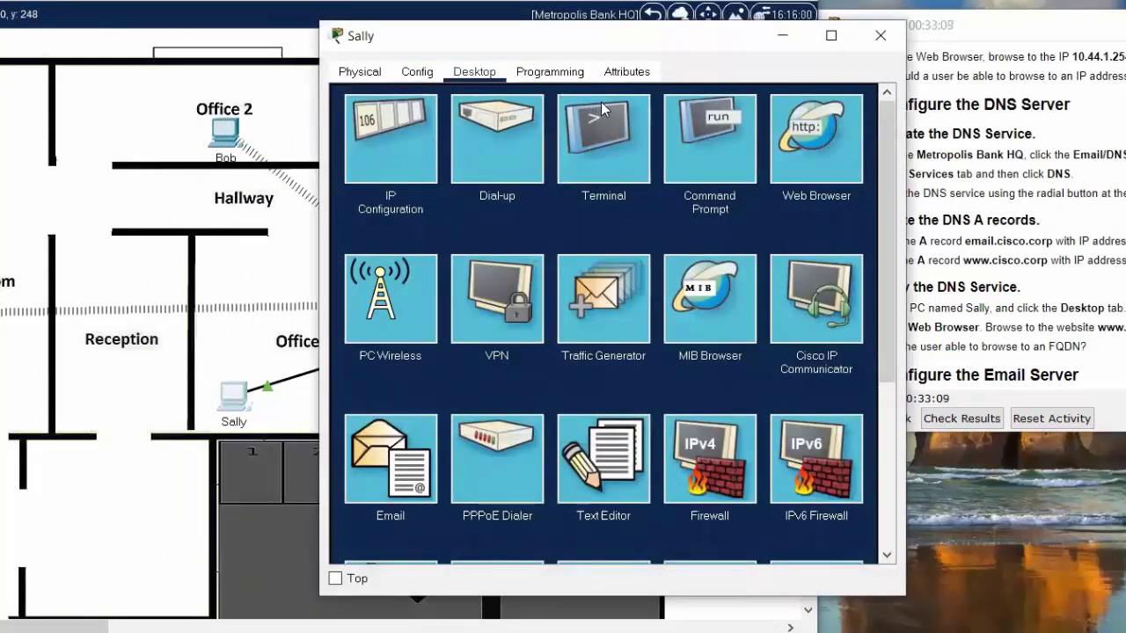
left_click(816, 136)
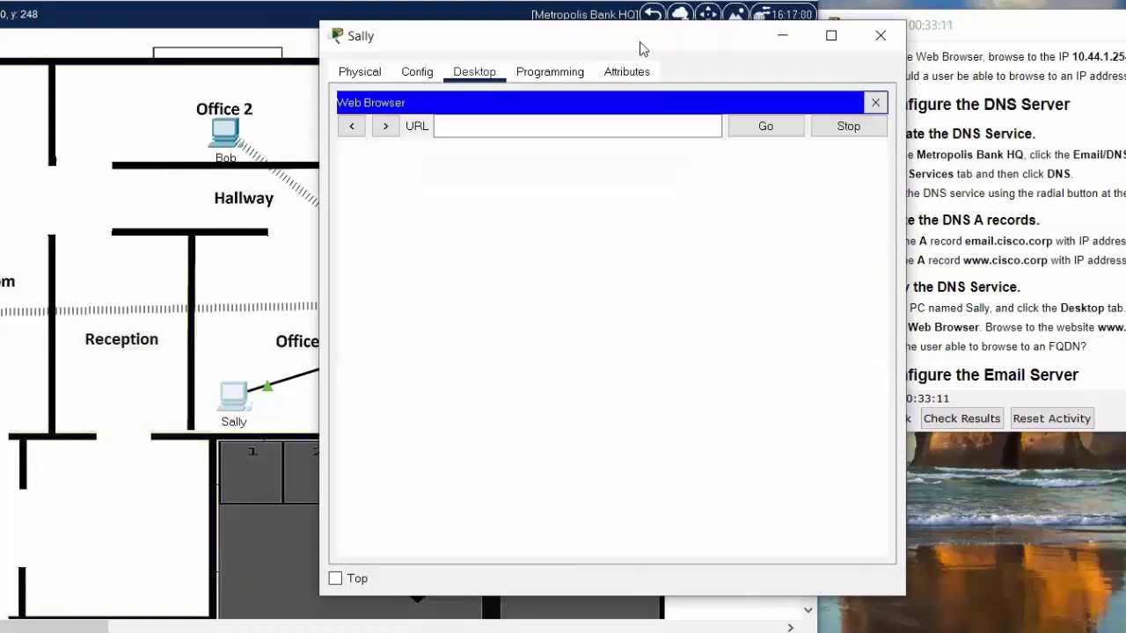
left_click_drag(642, 41, 513, 48)
left_click(470, 128)
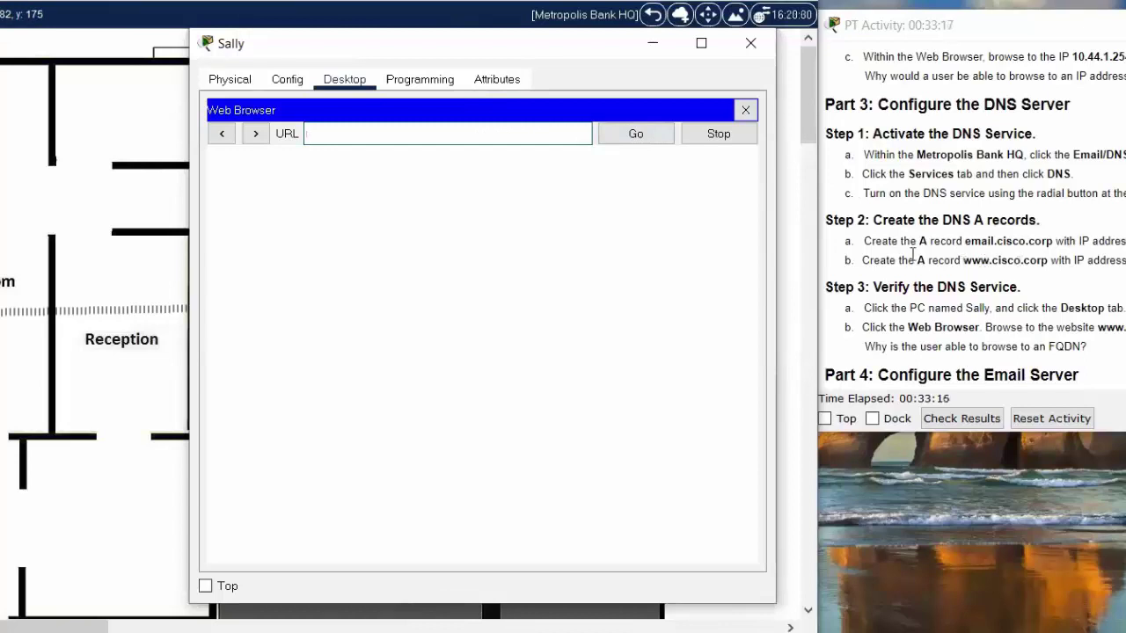
type("ww.cisco")
key("BackSpace")
key("BackSpace")
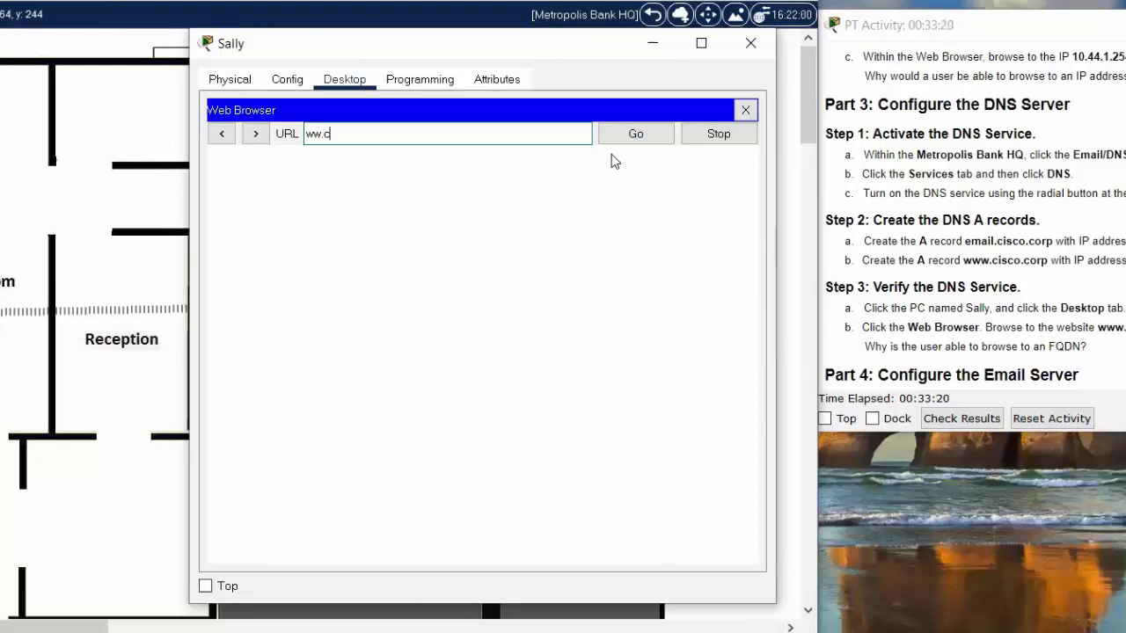
key("BackSpace")
key("BackSpace")
type(".cisco.corp")
left_click(623, 133)
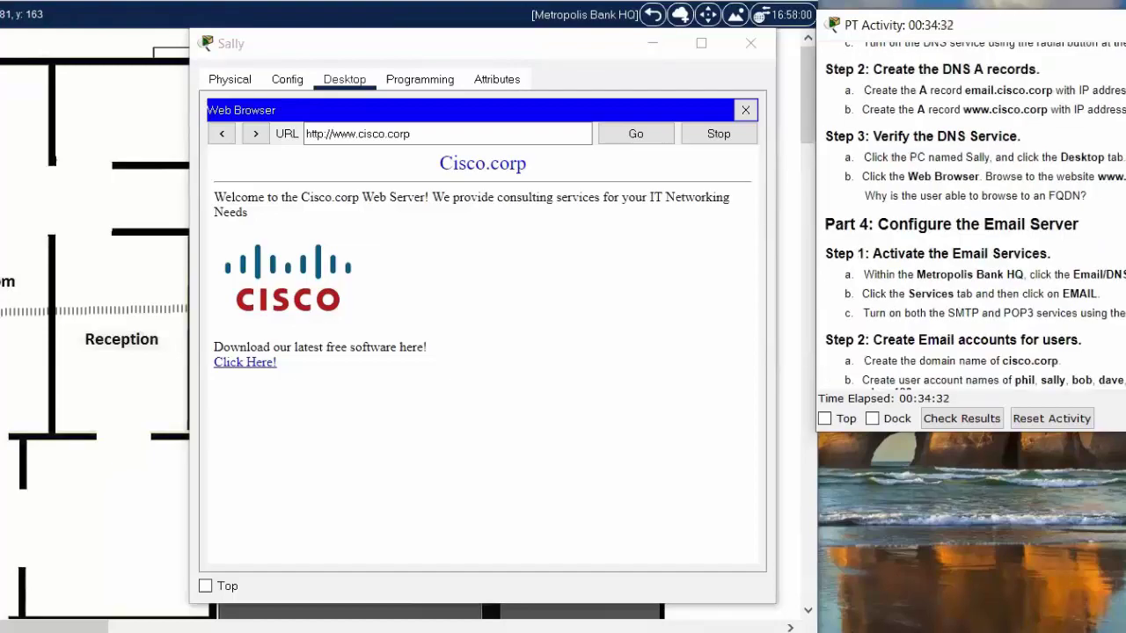
scroll(968, 216, "down", 1)
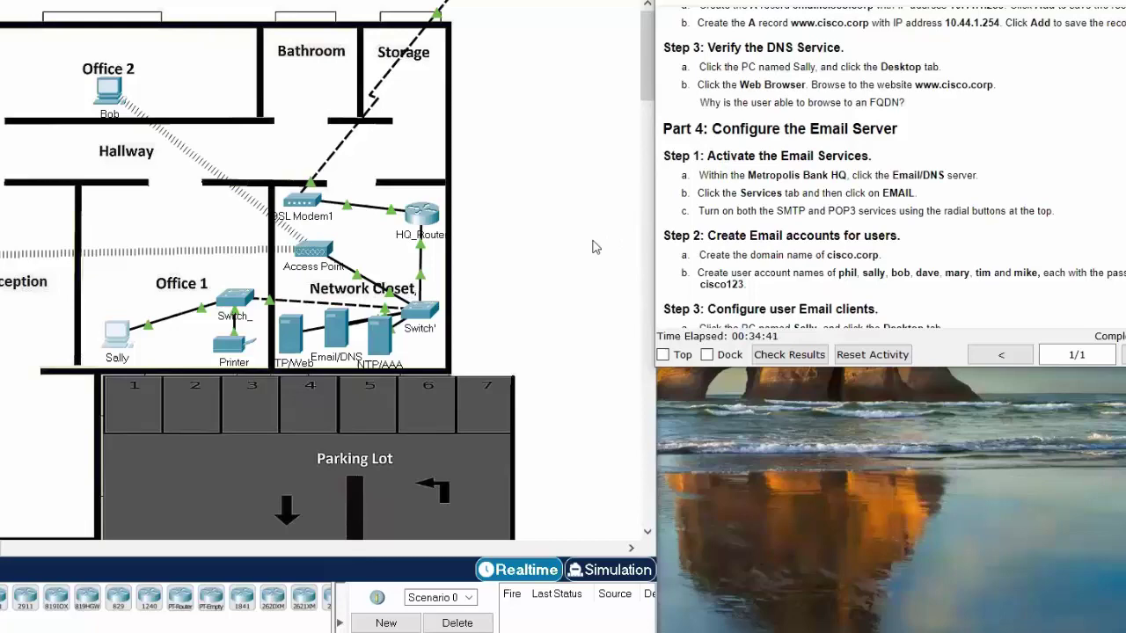
Step: In the Email/DNS server's EMAIL service, switch both SMTP and POP3 to On
left_click(332, 337)
left_click_drag(397, 7, 368, 4)
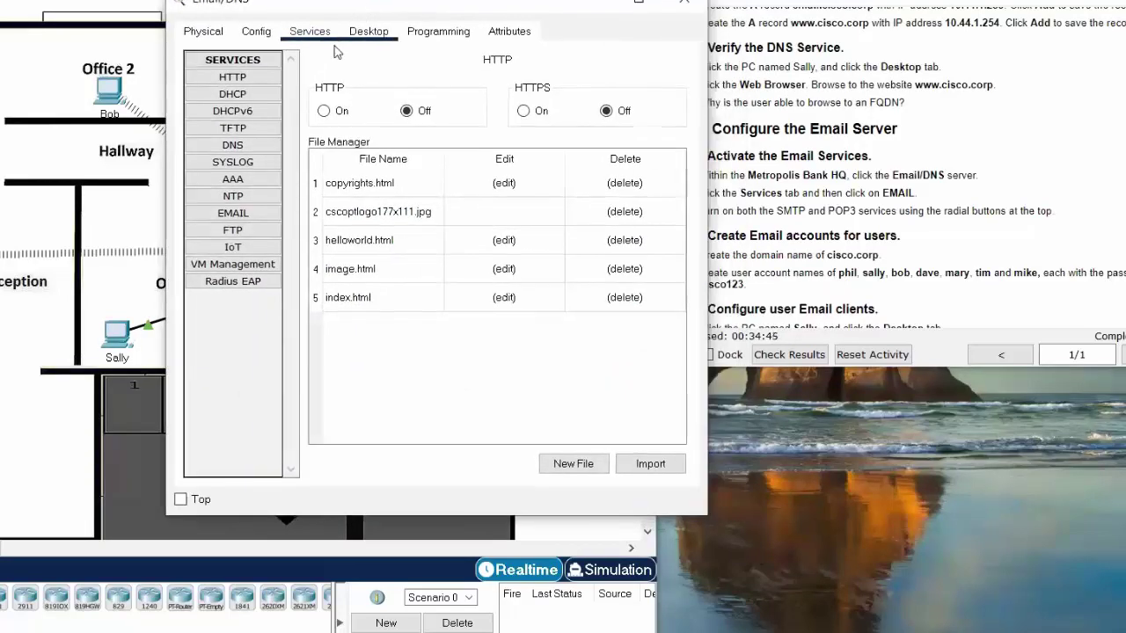
left_click(253, 219)
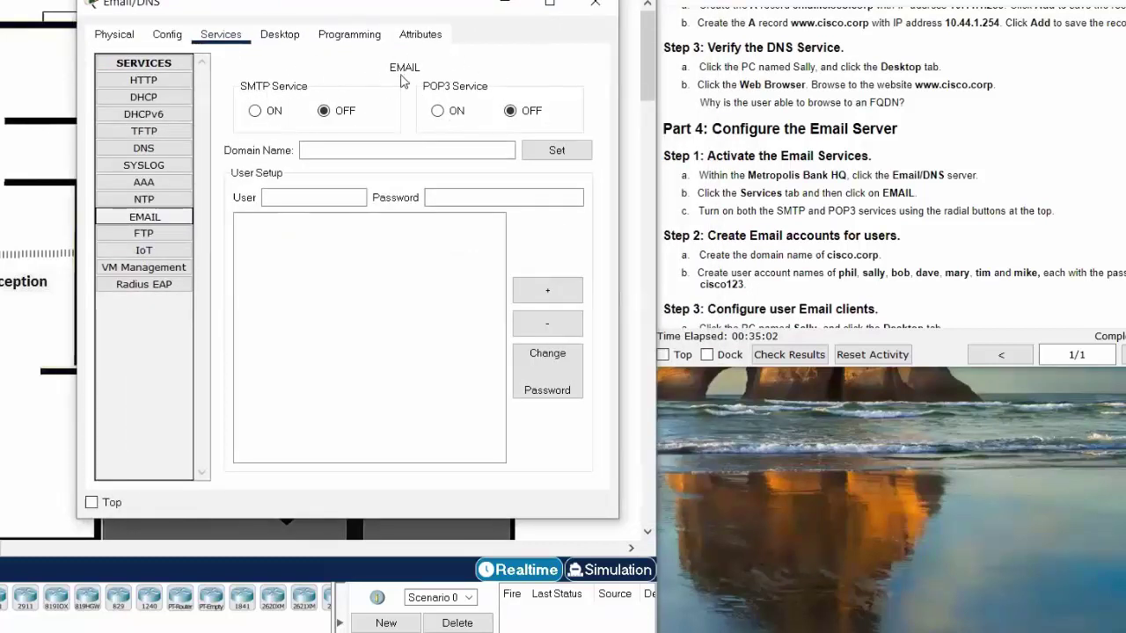
left_click(456, 110)
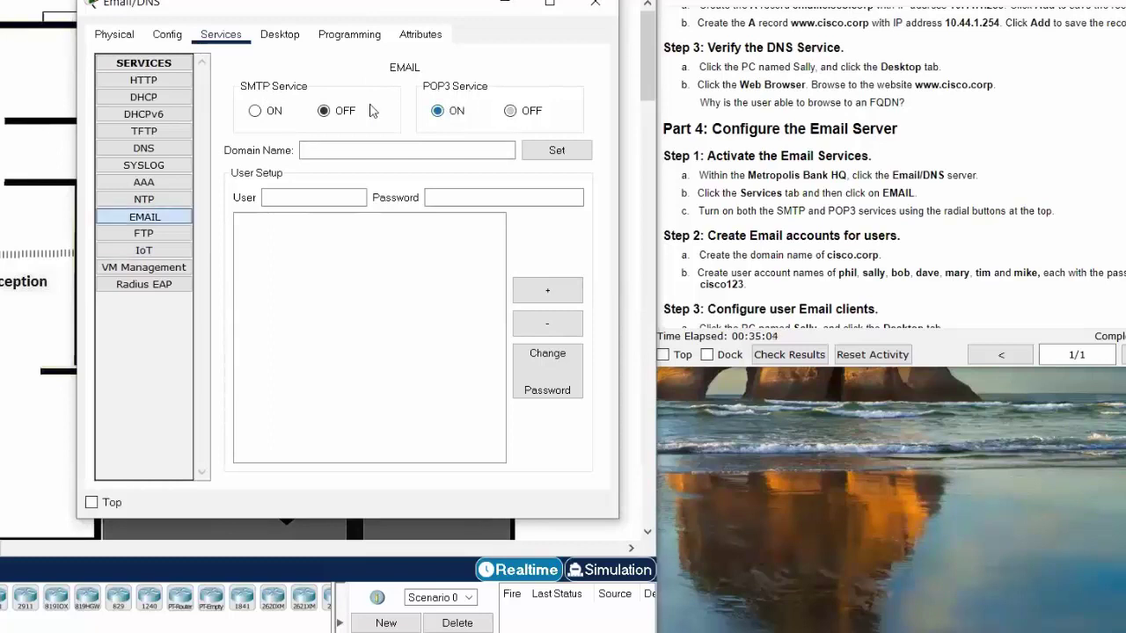
left_click(255, 110)
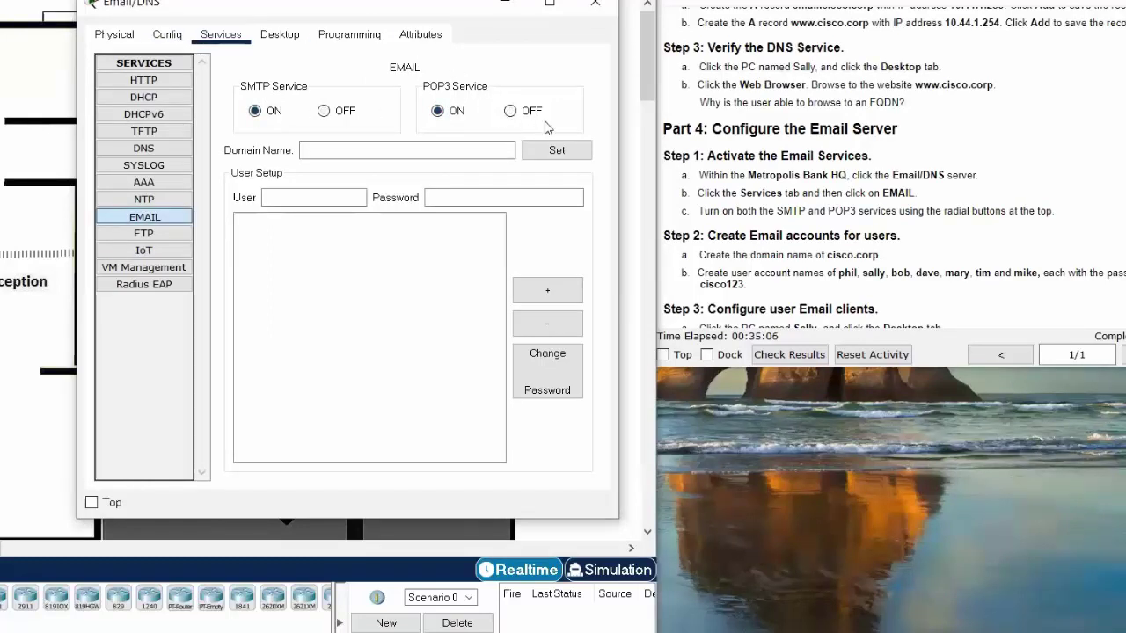
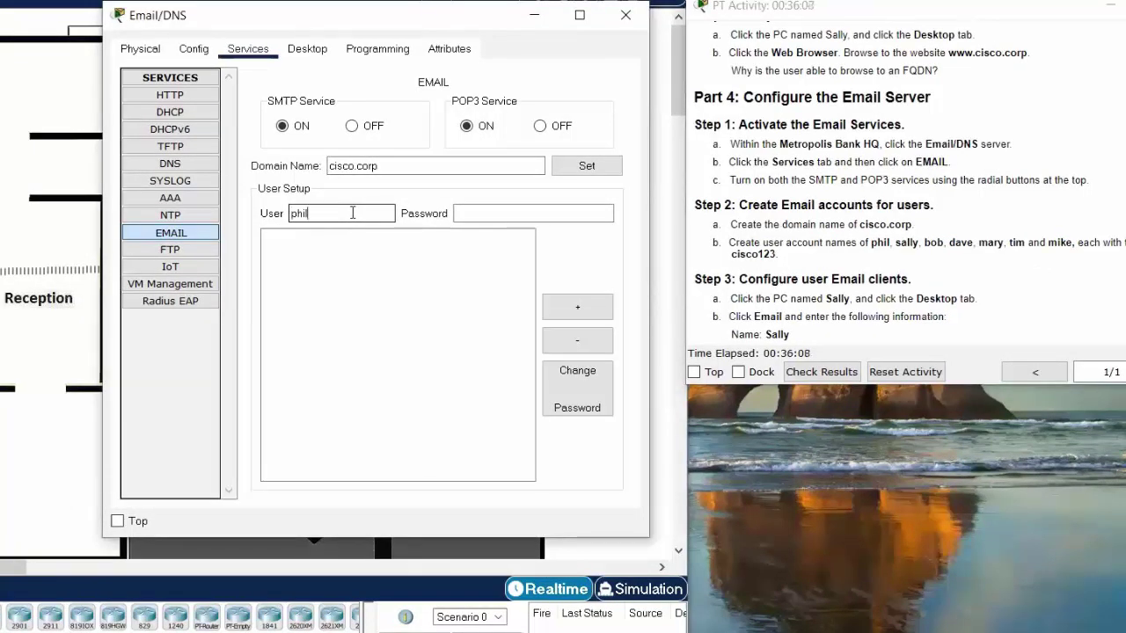
Step: Add the phil account, then a sally account, each with the shared lab password
left_click(532, 214)
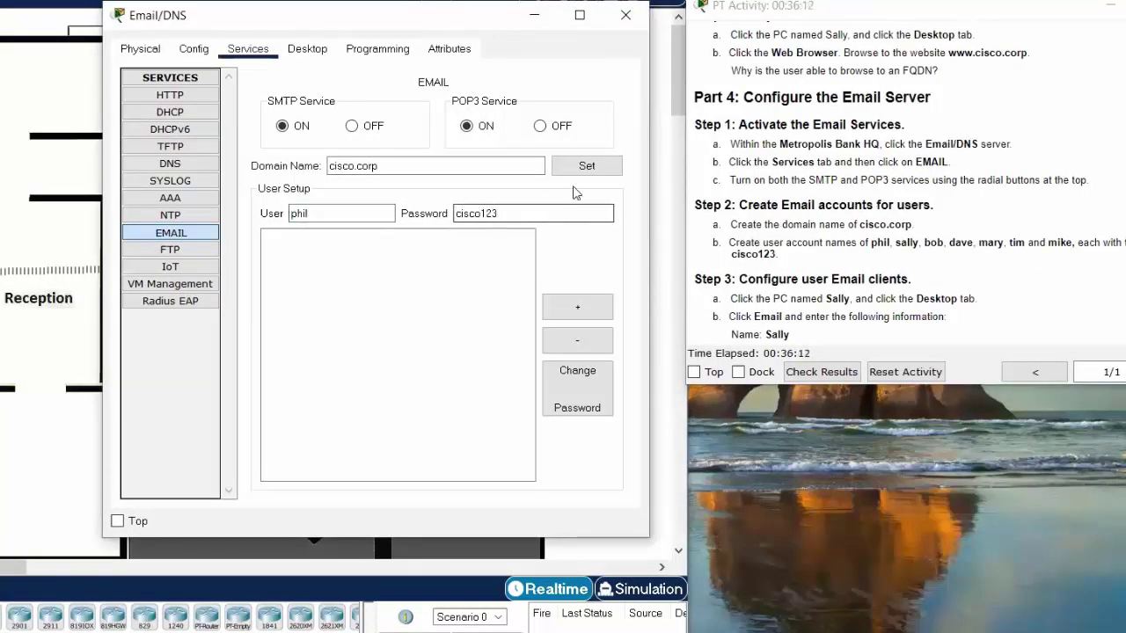
left_click(577, 306)
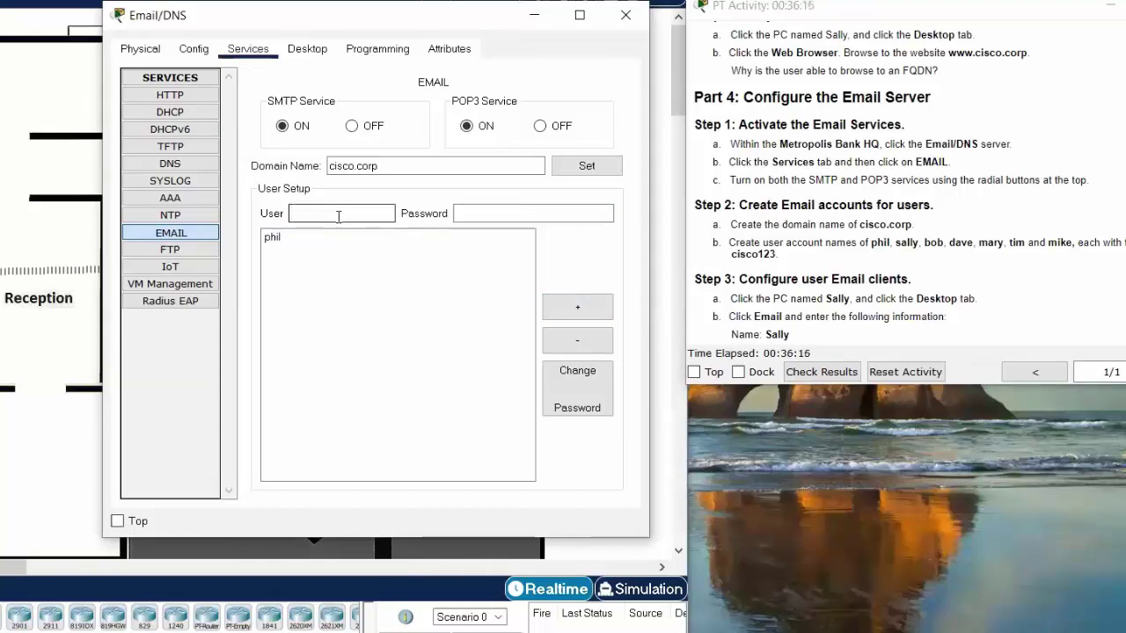
left_click(338, 214)
type("sally")
left_click(595, 211)
type("cisc")
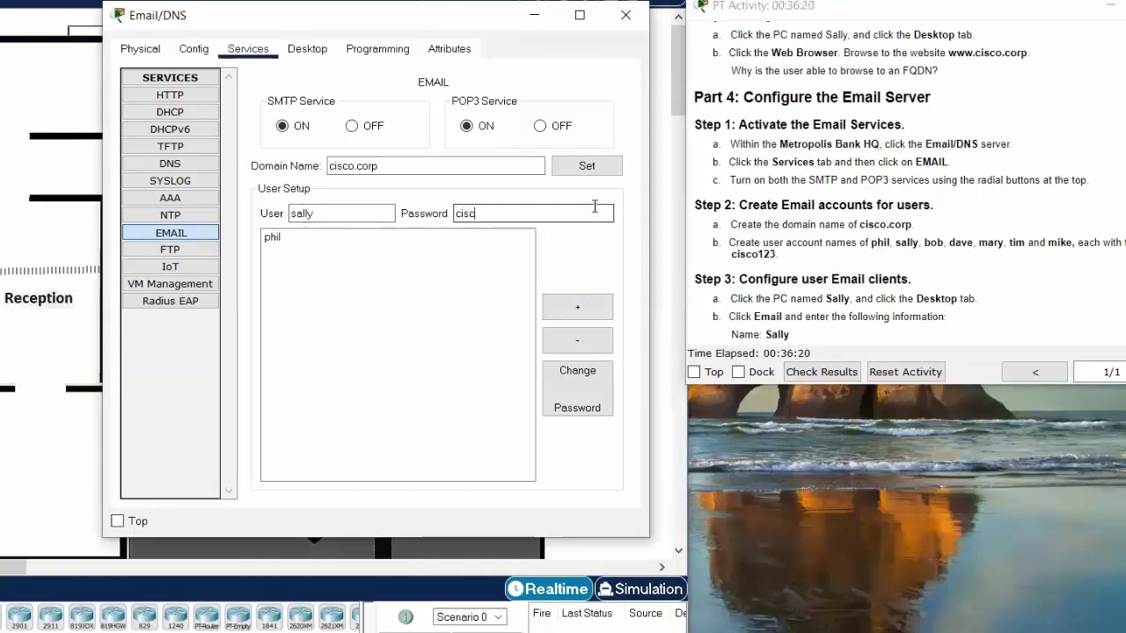
type("o123")
left_click(577, 306)
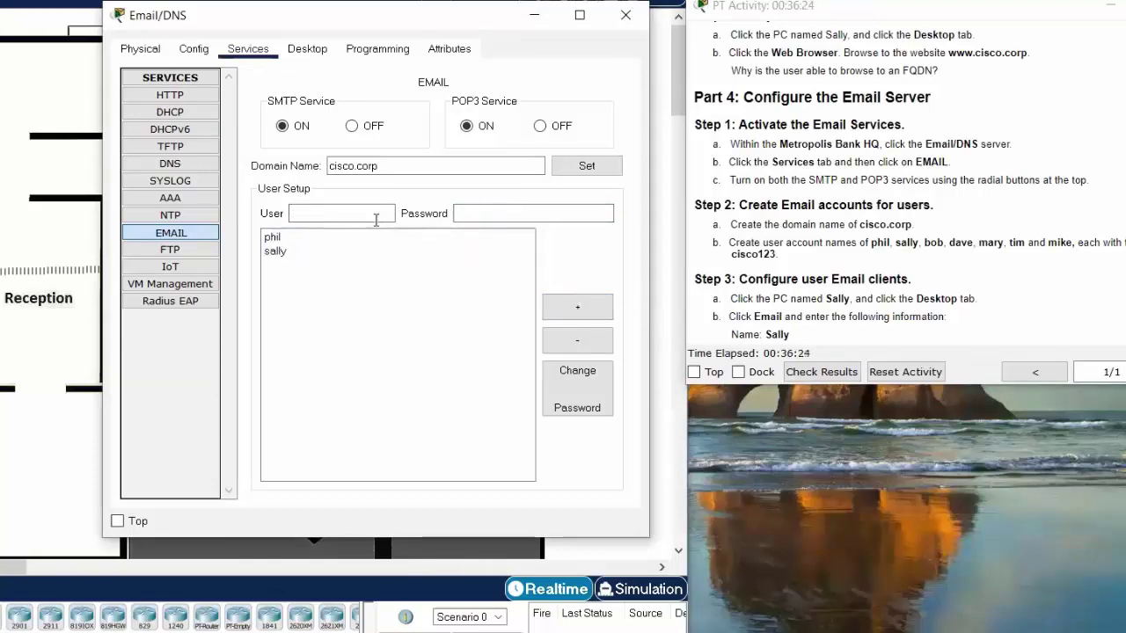
Step: Add the bob and dave mail accounts with the shared lab password
left_click(375, 214)
type("bob")
left_click(528, 213)
left_click(577, 306)
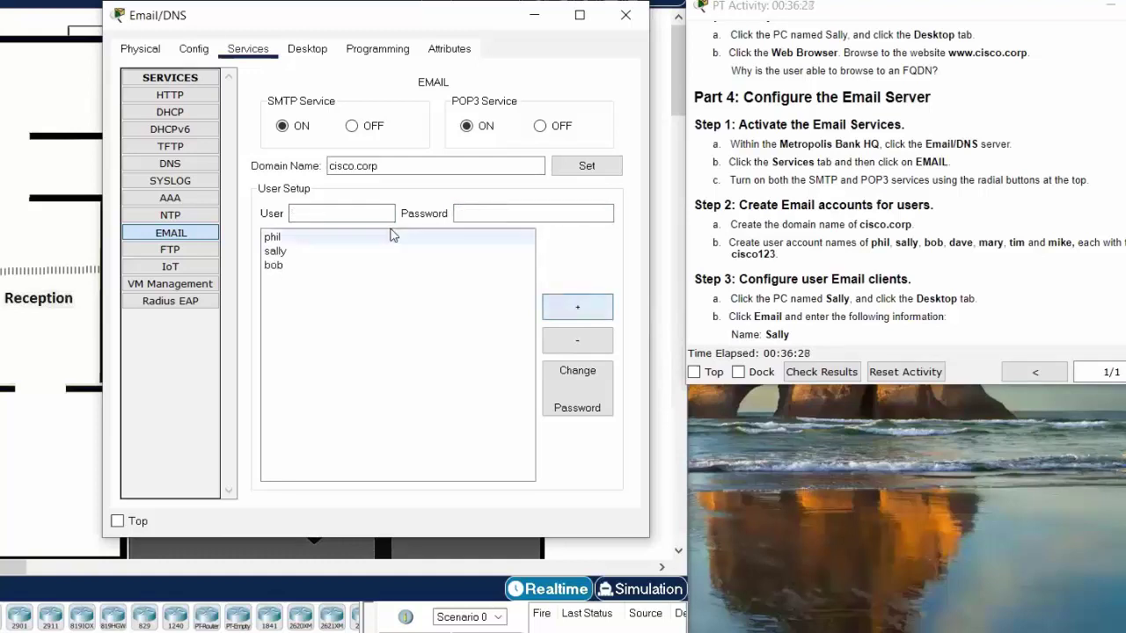
left_click(367, 210)
type("dave")
left_click(478, 211)
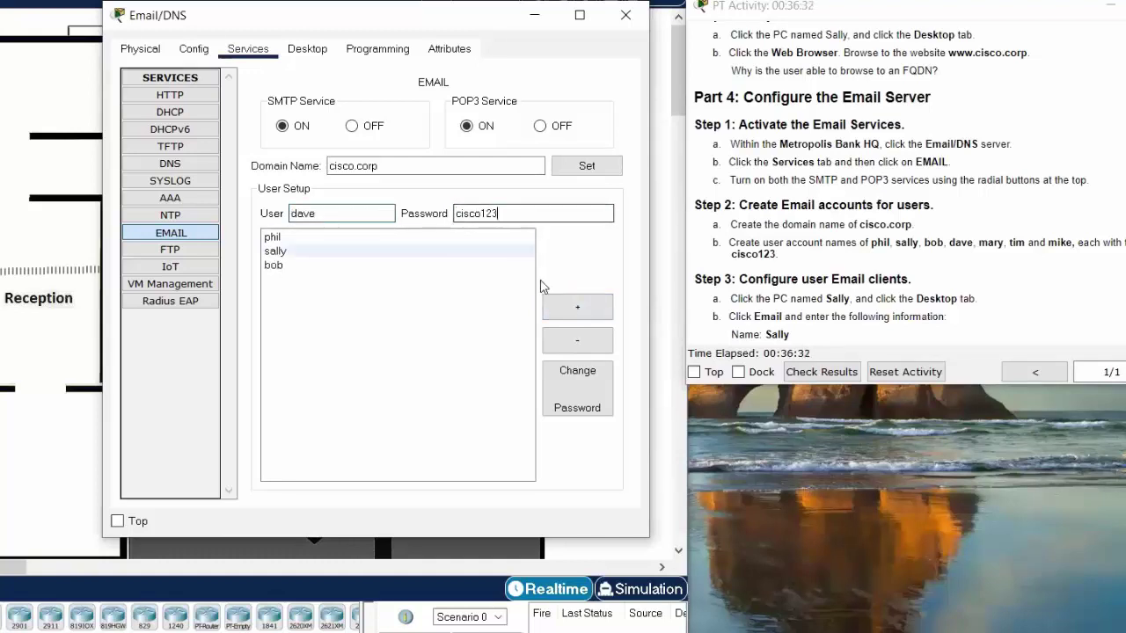
Step: Add the mary and tim mail accounts with the shared lab password
left_click(577, 306)
left_click(353, 213)
type("mary")
left_click(492, 213)
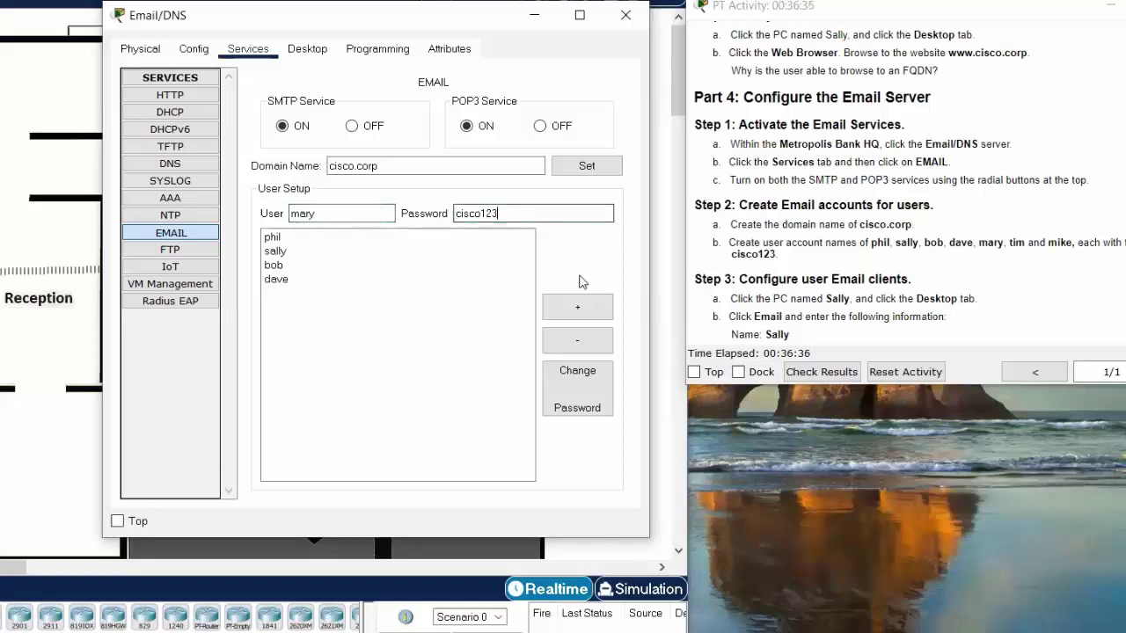
left_click(576, 306)
left_click(334, 206)
type("tim")
left_click(492, 212)
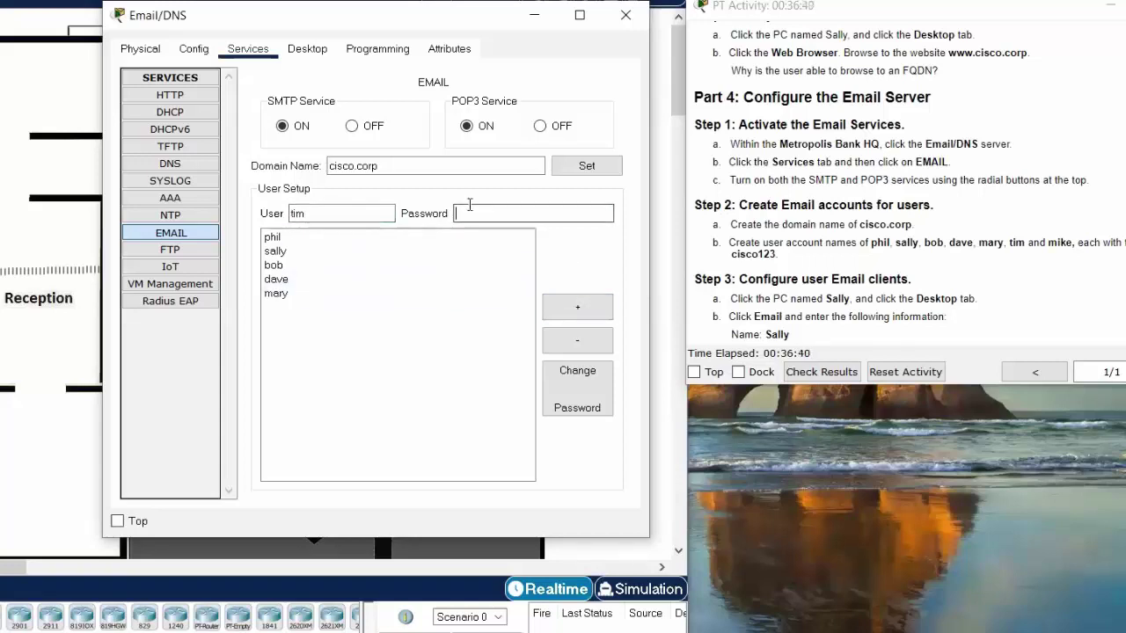
Step: Add the final mike account with the shared password and close the Email/DNS window
left_click(576, 306)
left_click(334, 210)
type("mike")
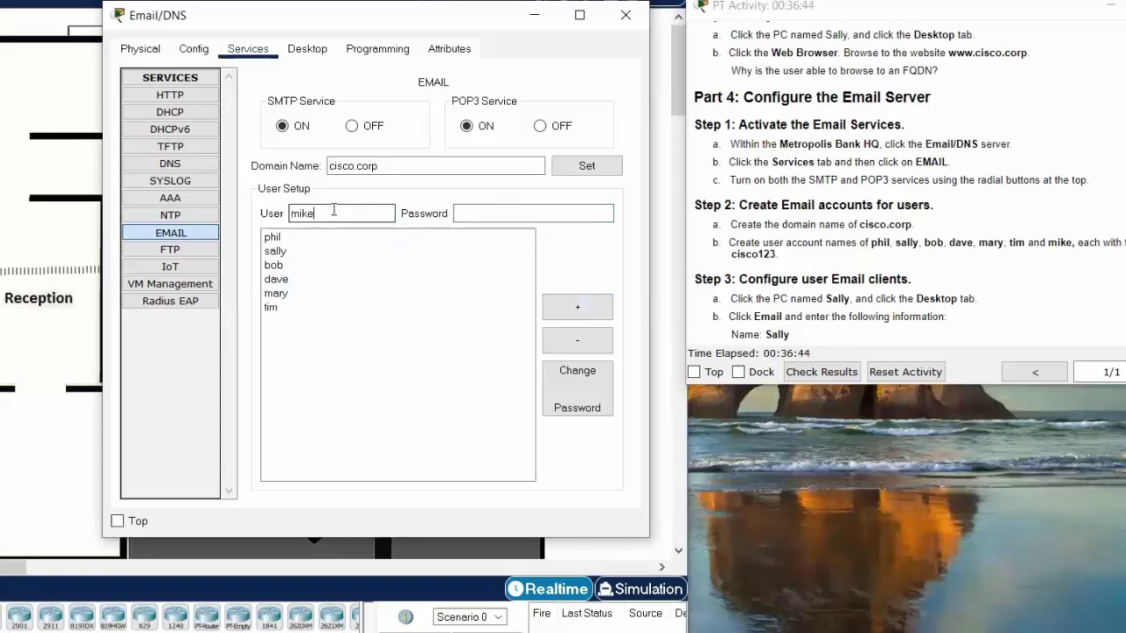
left_click(493, 213)
left_click(577, 306)
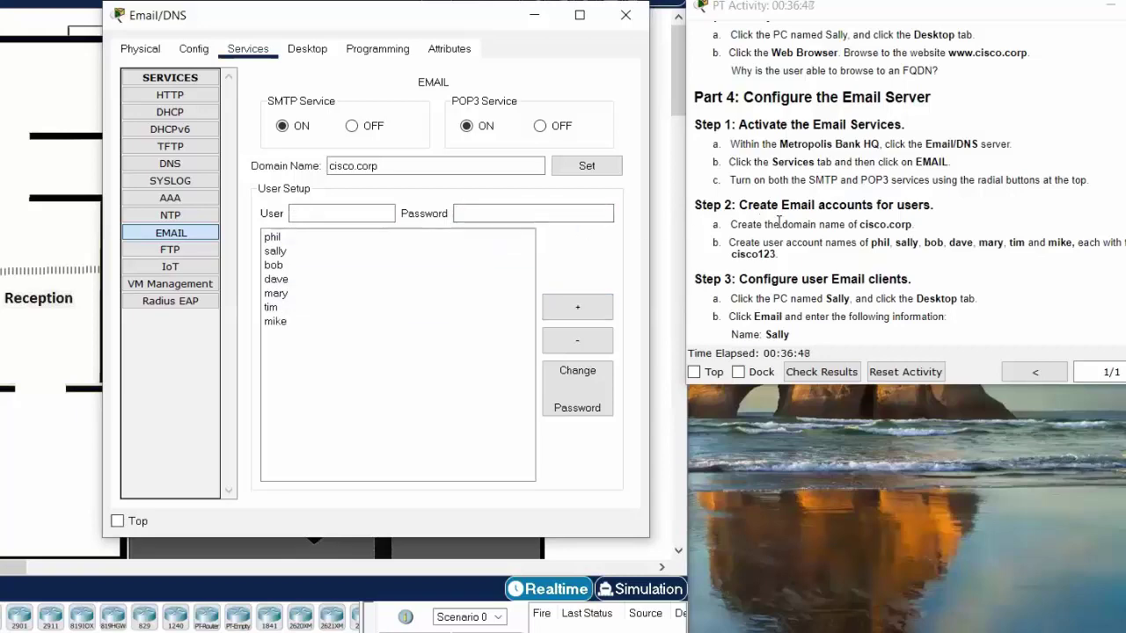
scroll(778, 224, "down", 1)
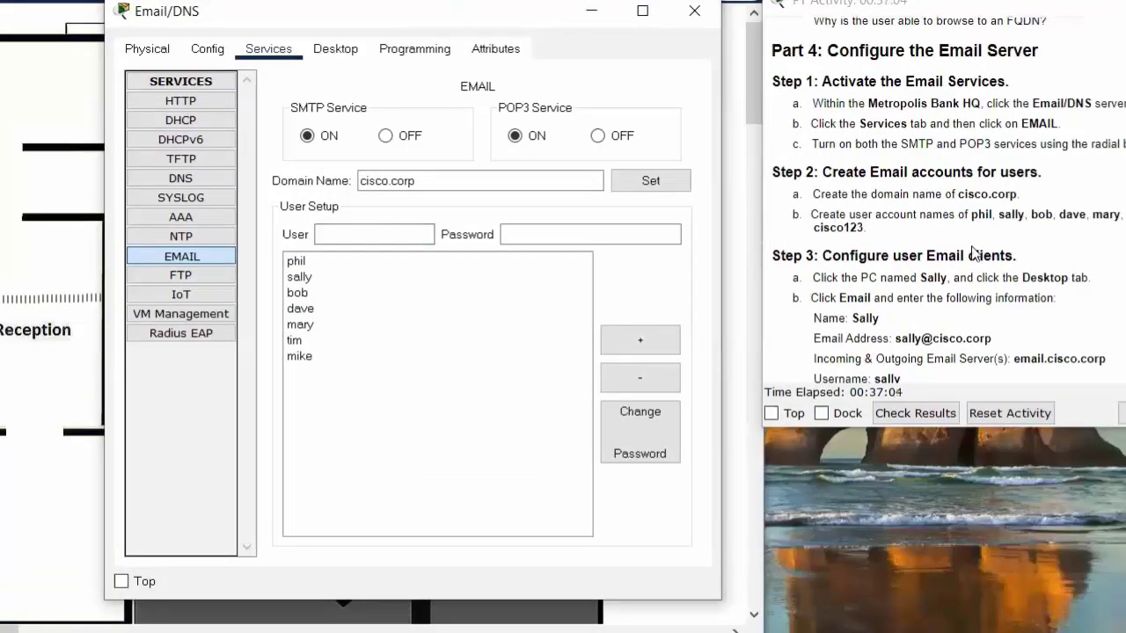
scroll(973, 252, "down", 2)
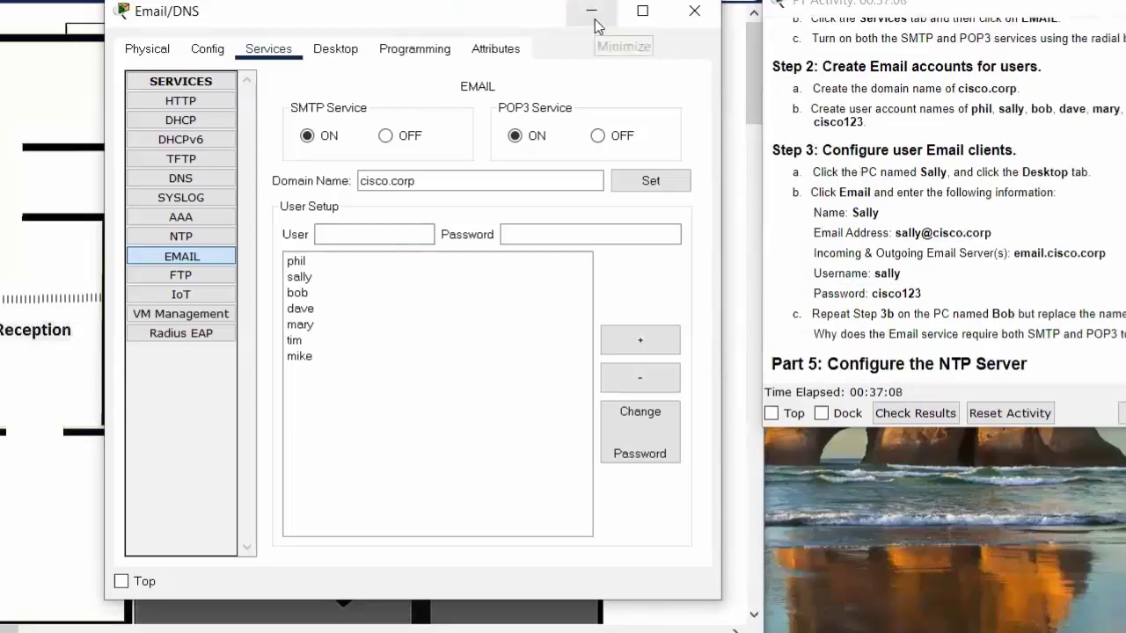
left_click(696, 19)
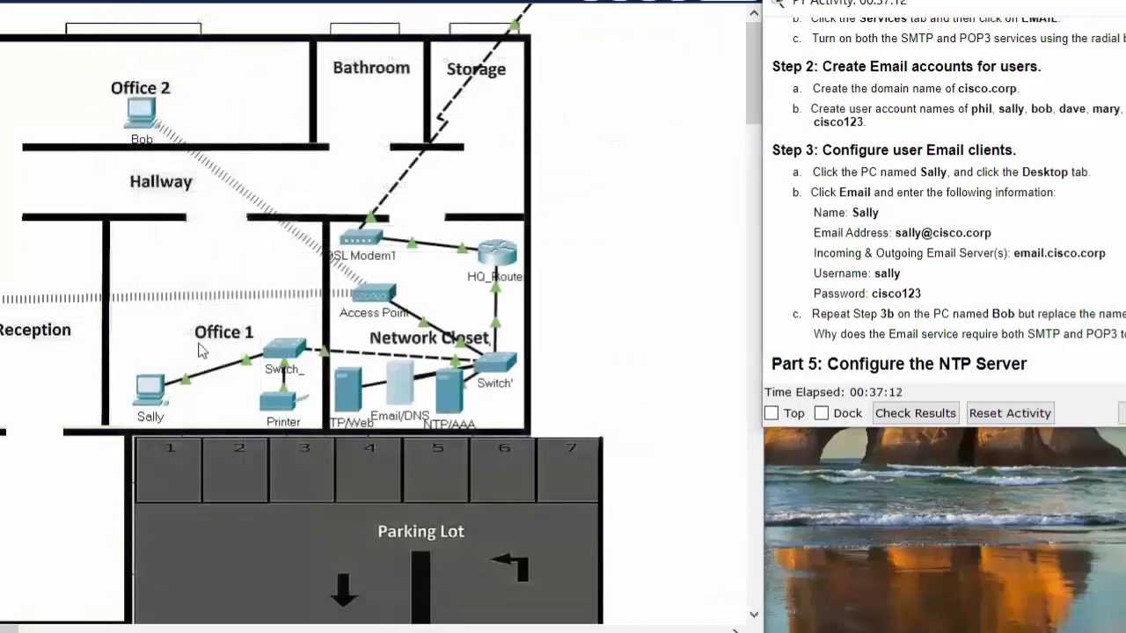
left_click(153, 387)
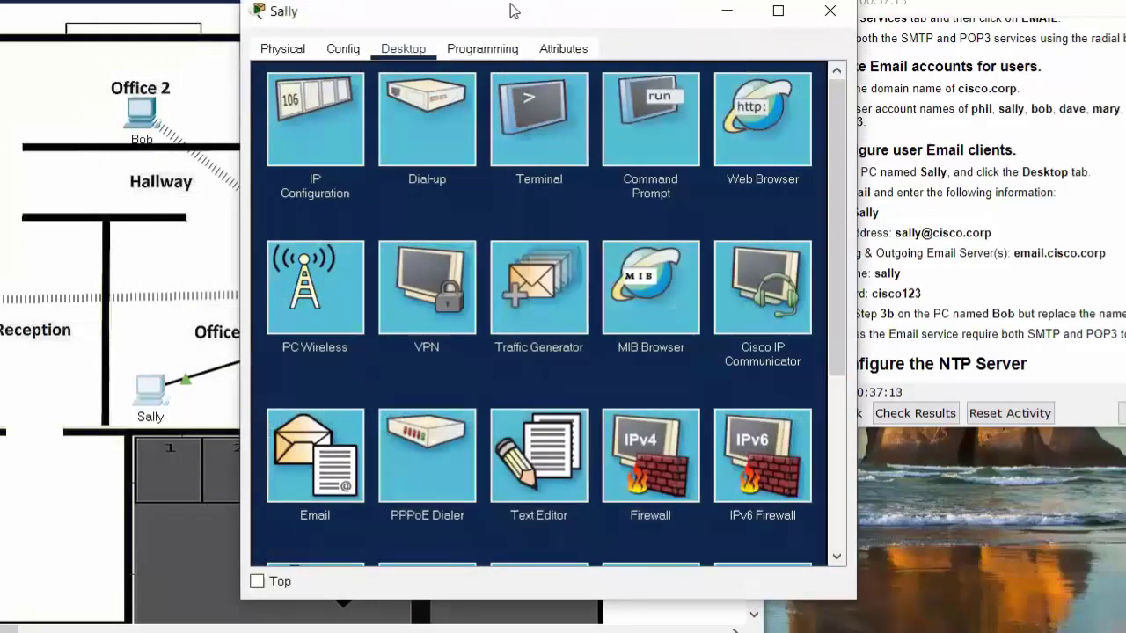
left_click_drag(513, 10, 434, 10)
scroll(431, 156, "down", 2)
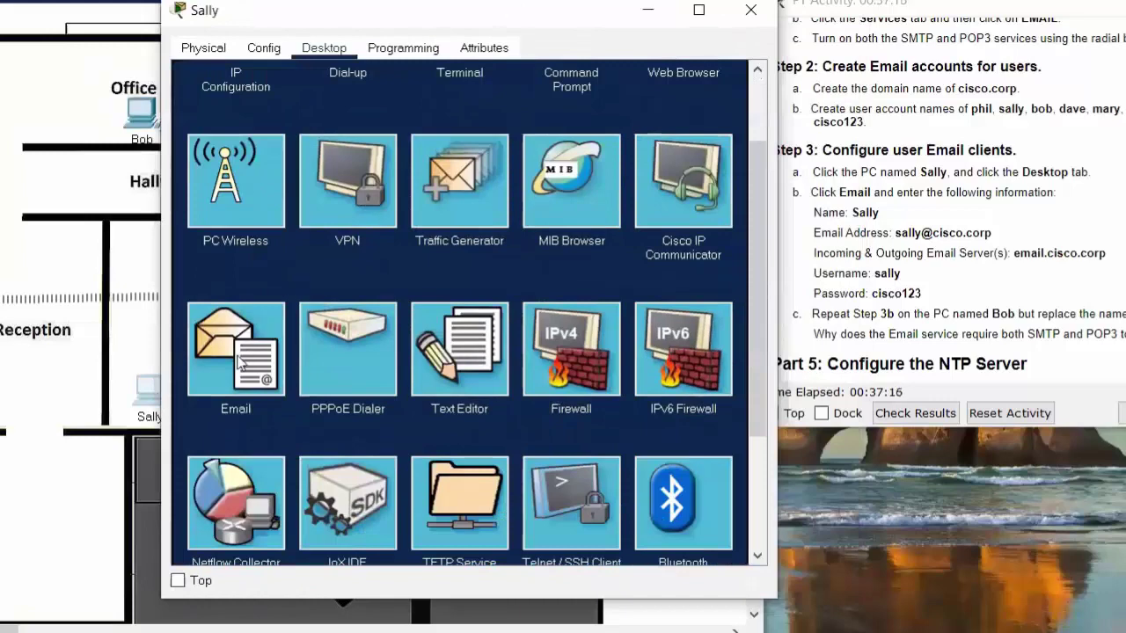
left_click(237, 361)
left_click(296, 128)
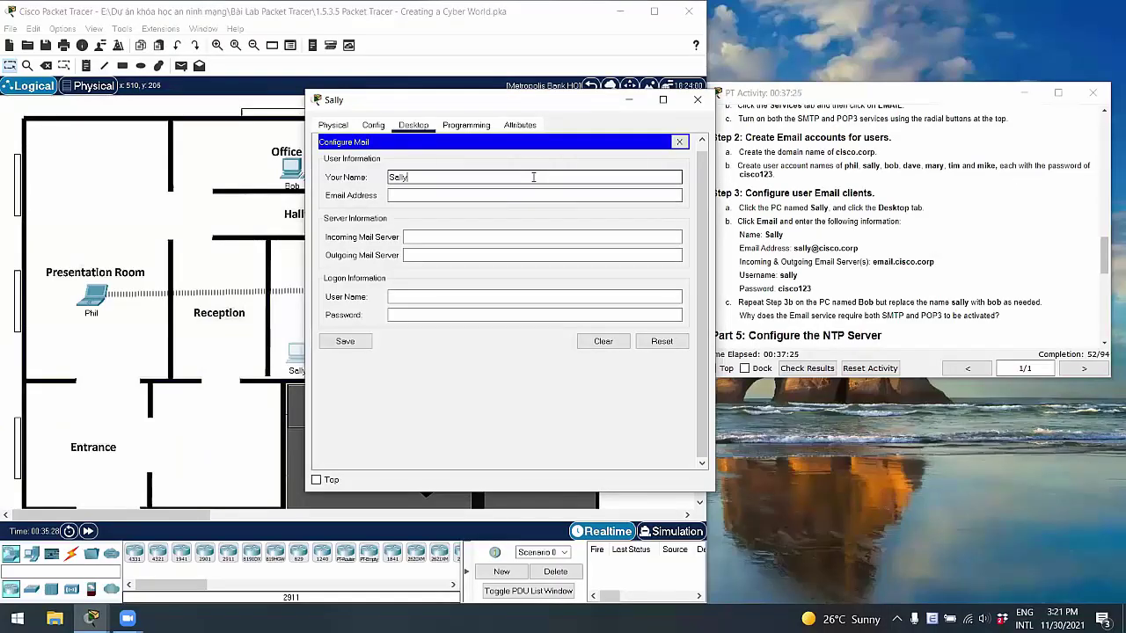
key("Tab")
type("sally")
key("Tab")
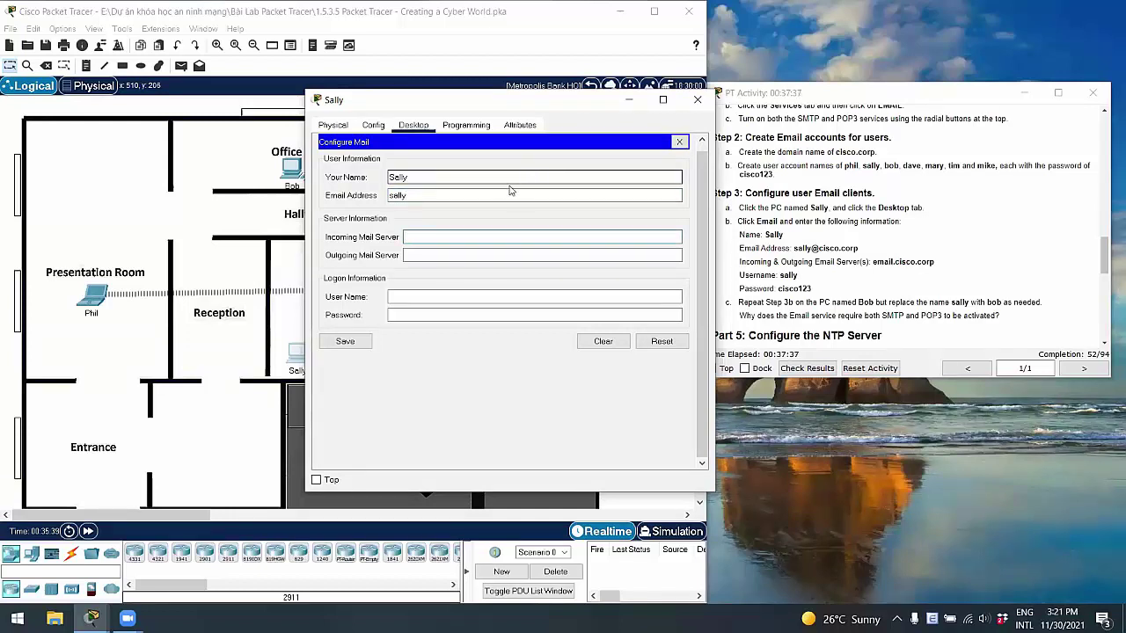
Step: Finish Sally's address, set email.cisco.corp as both mail servers, save, and close the window
left_click(477, 195)
type("@cisco.corp")
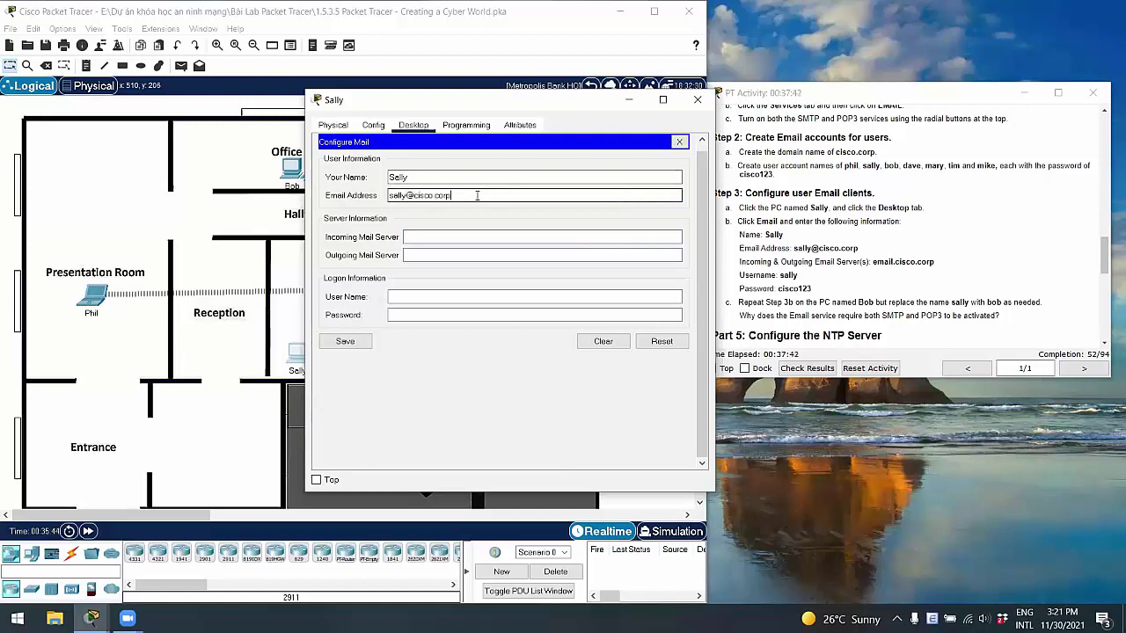
left_click(485, 237)
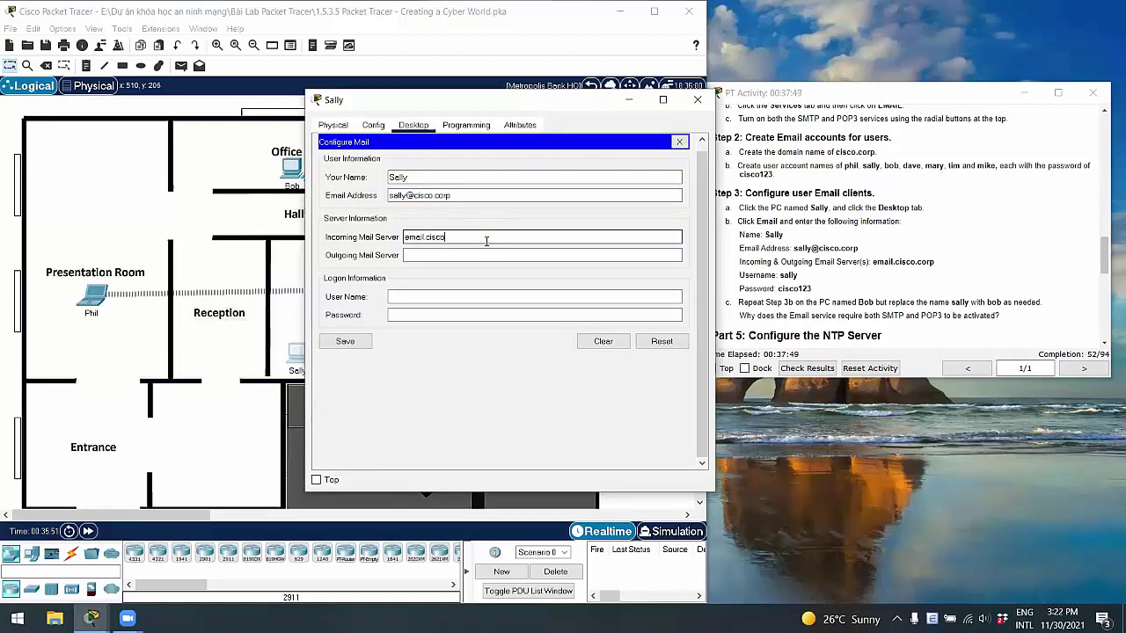
left_click(413, 255)
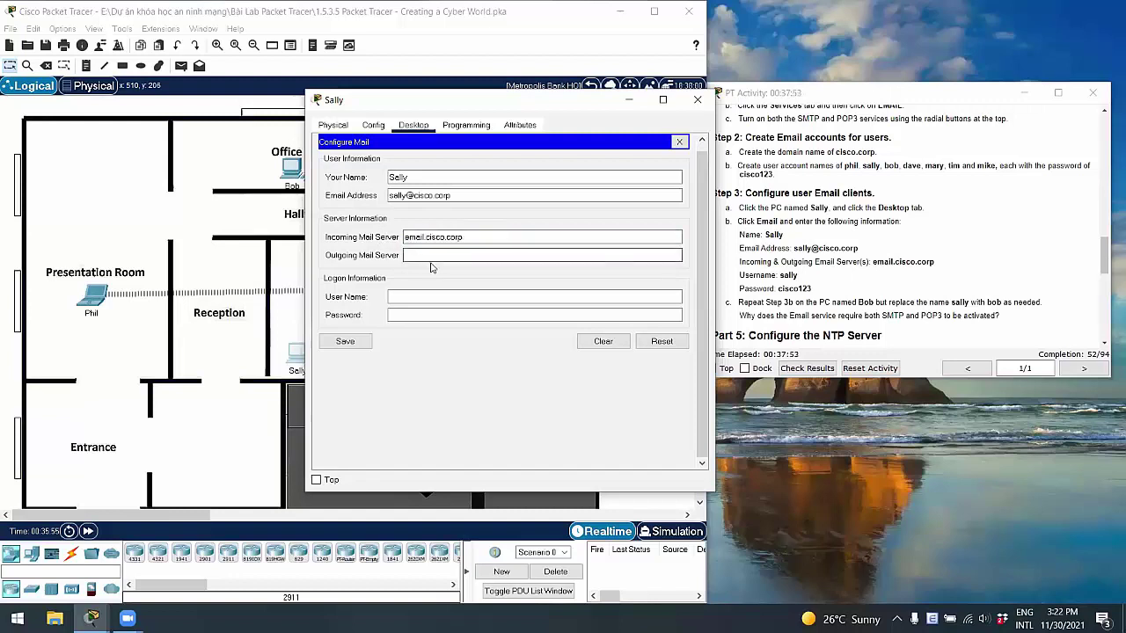
type("email.cisco.corp")
left_click(431, 299)
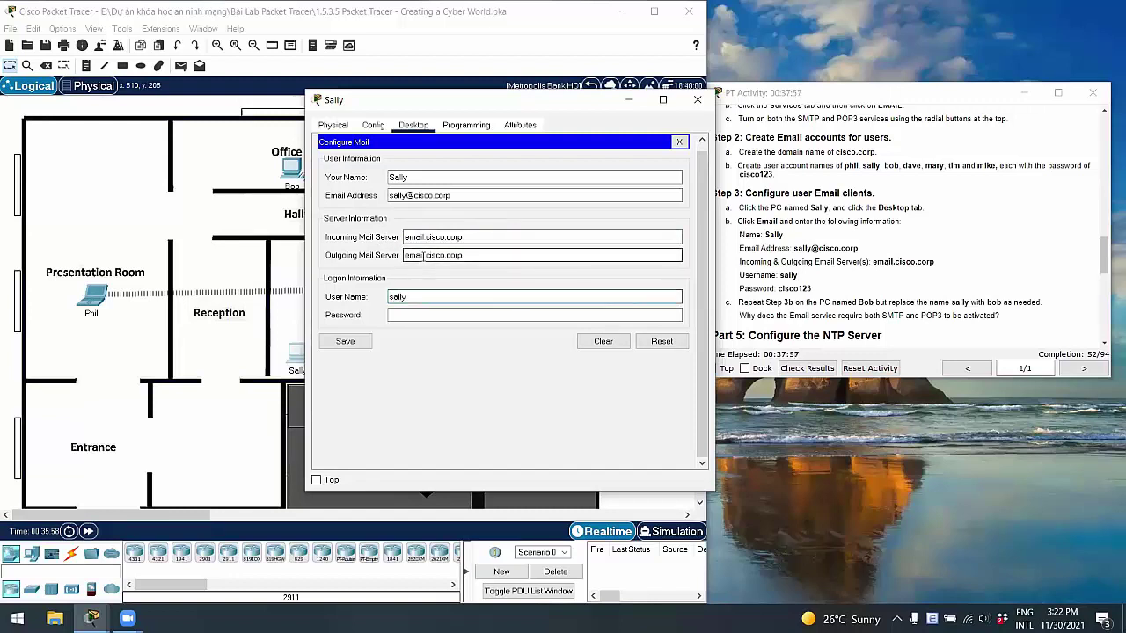
key("Tab")
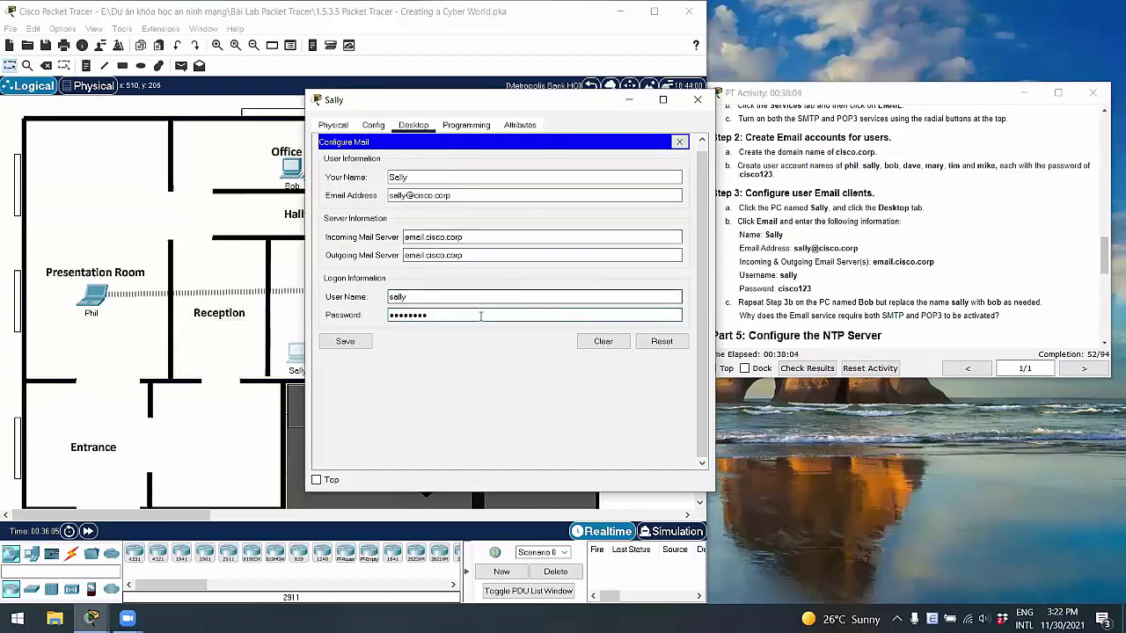
left_click(345, 342)
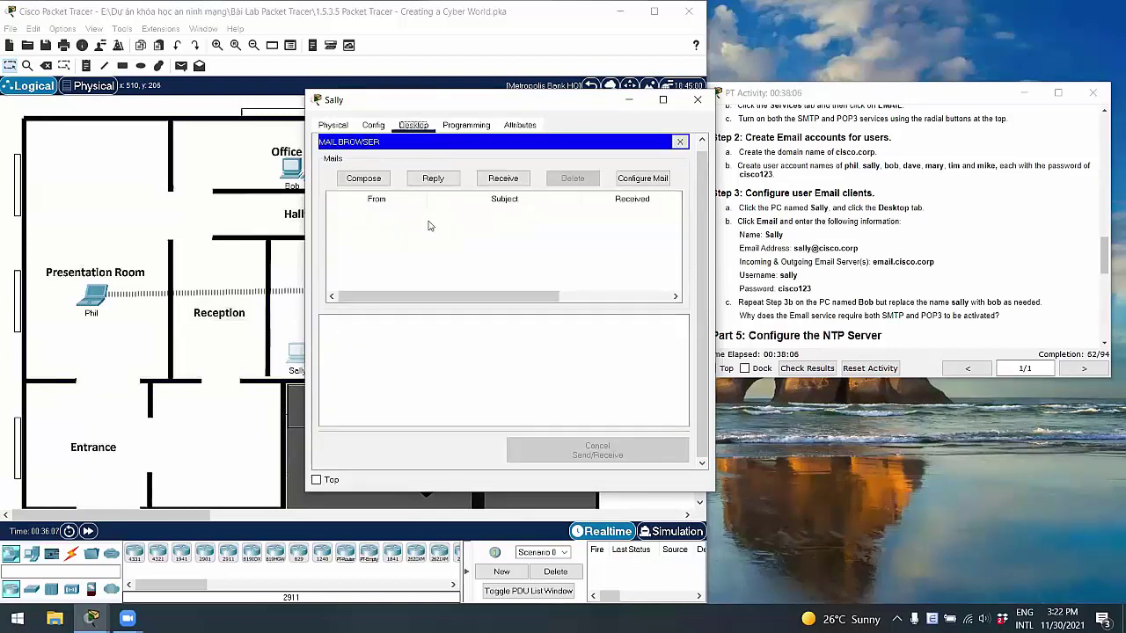
left_click(697, 101)
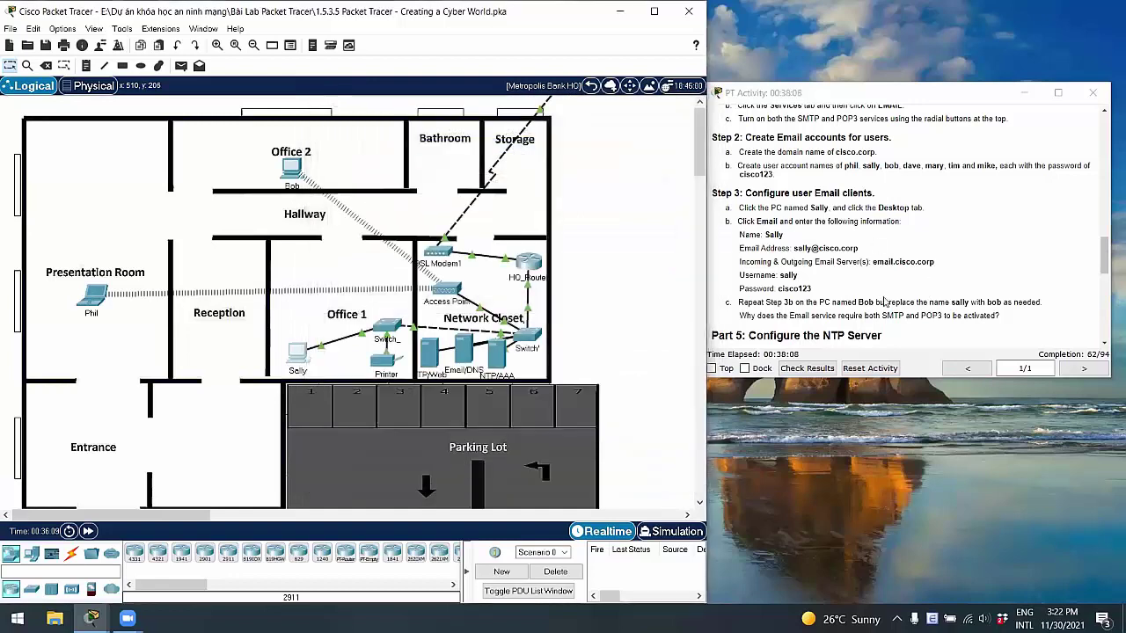
left_click(291, 169)
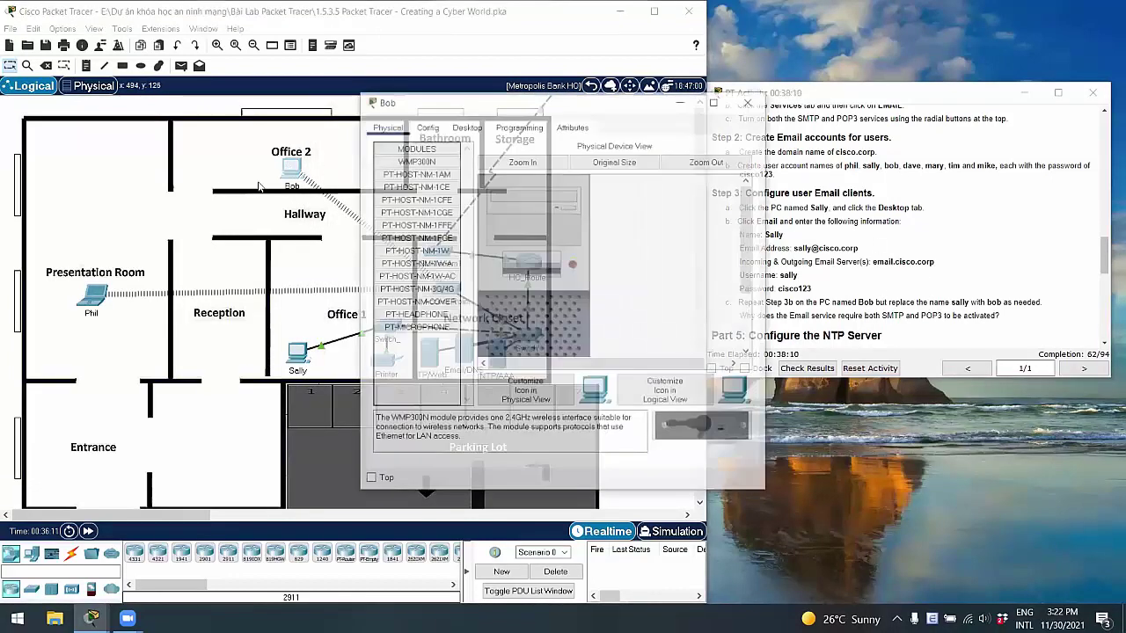
left_click(456, 128)
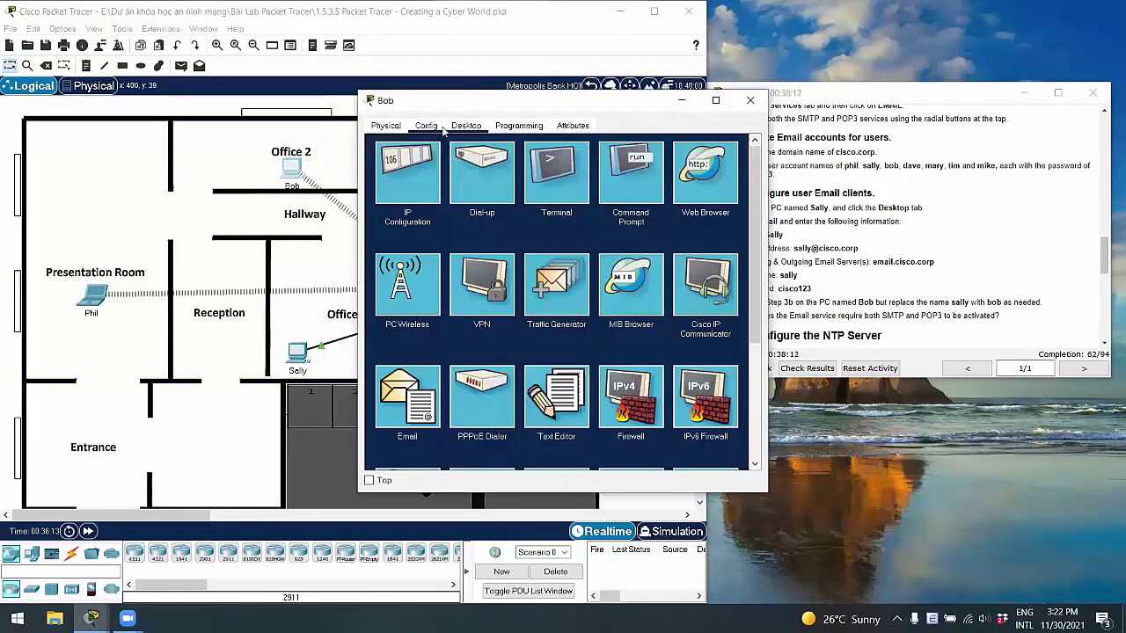
scroll(547, 218, "down", 3)
left_click(400, 280)
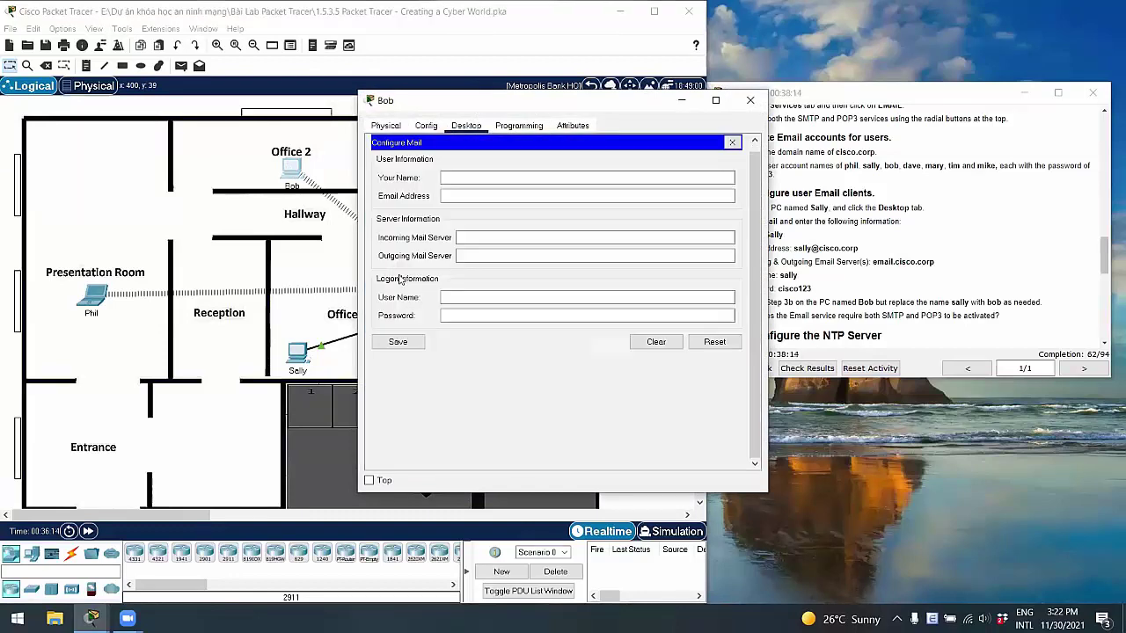
left_click(495, 176)
left_click_drag(525, 115, 440, 119)
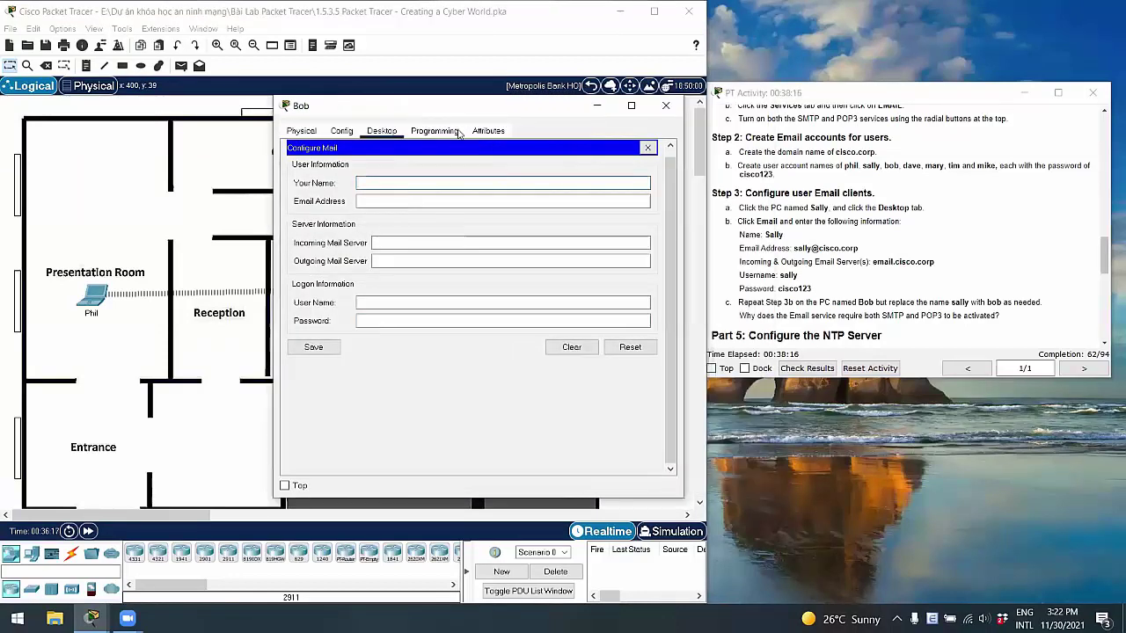
type("Bob")
key("BackSpace")
key("BackSpace")
type("ob")
left_click(395, 200)
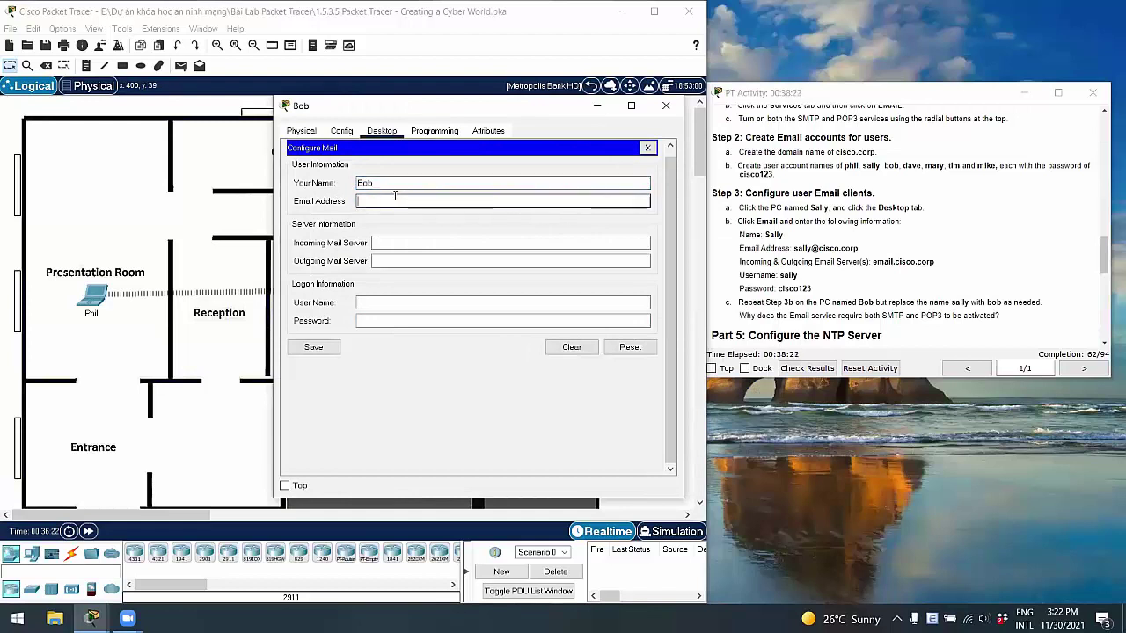
type("bob@cisco")
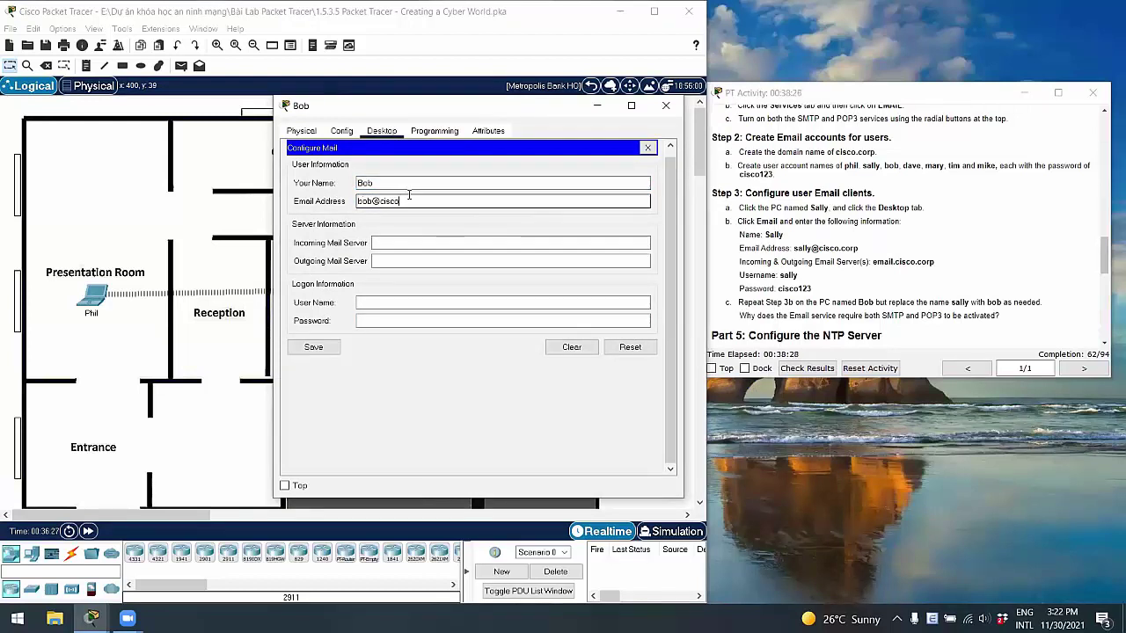
type(".corp")
left_click(469, 242)
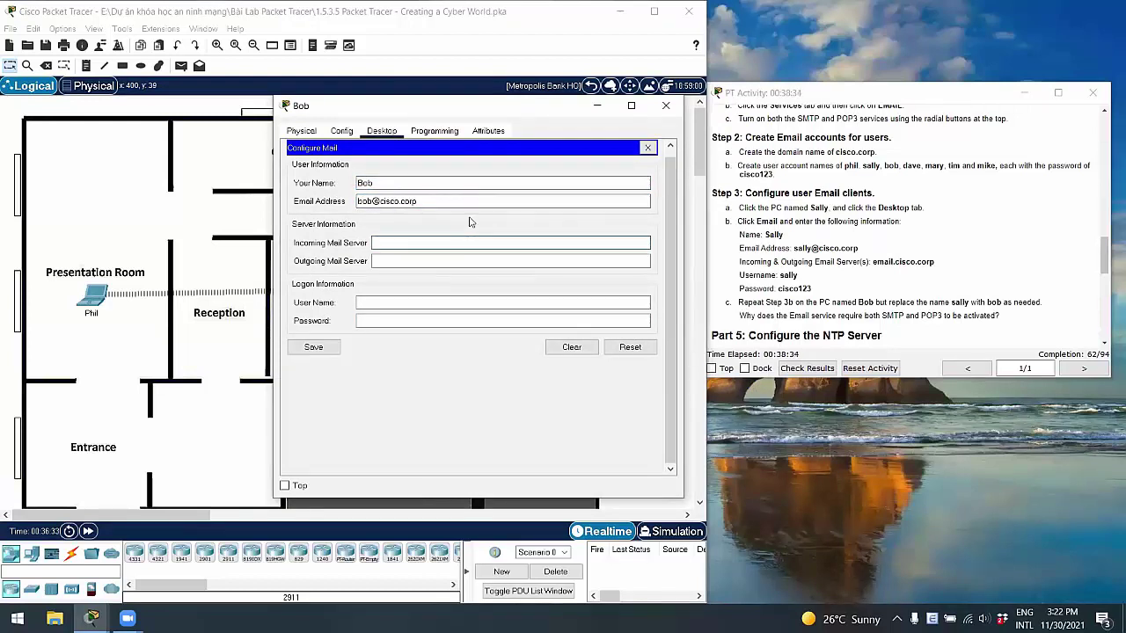
type("email.cisco.corp")
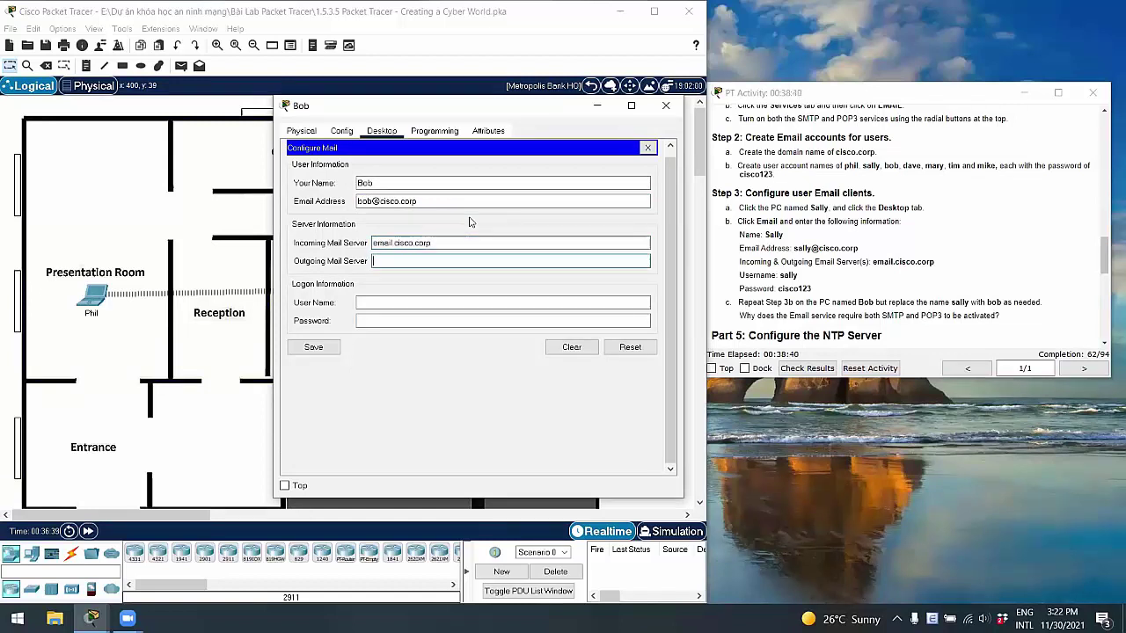
key("ctrl+a")
key("ctrl+c")
key("Tab")
key("ctrl+v")
key("Tab")
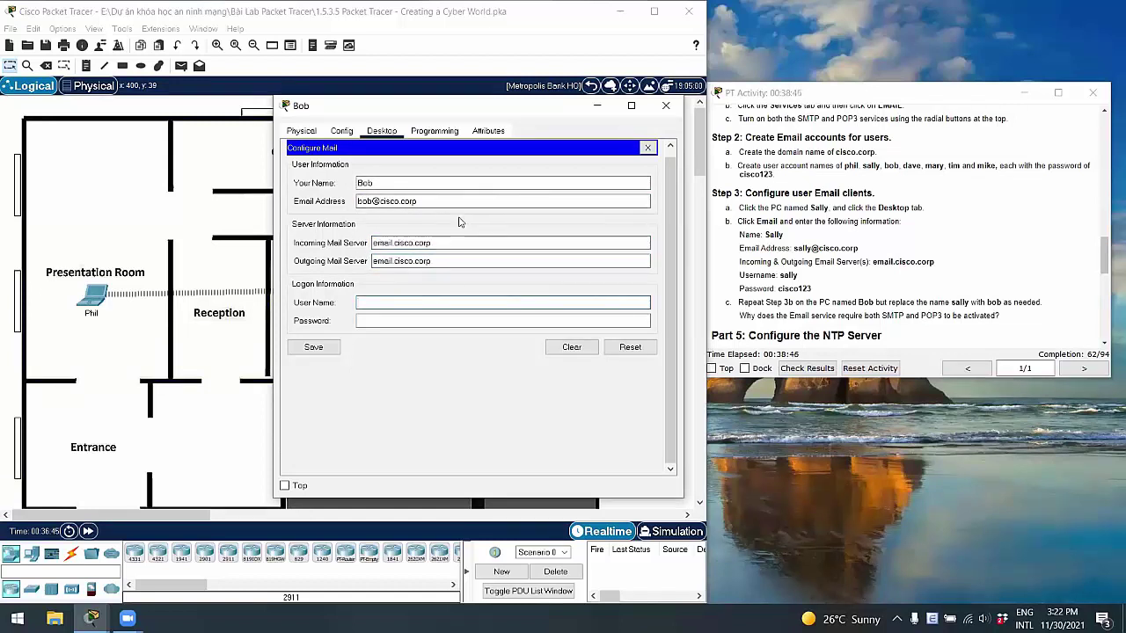
type("bob")
key("Tab")
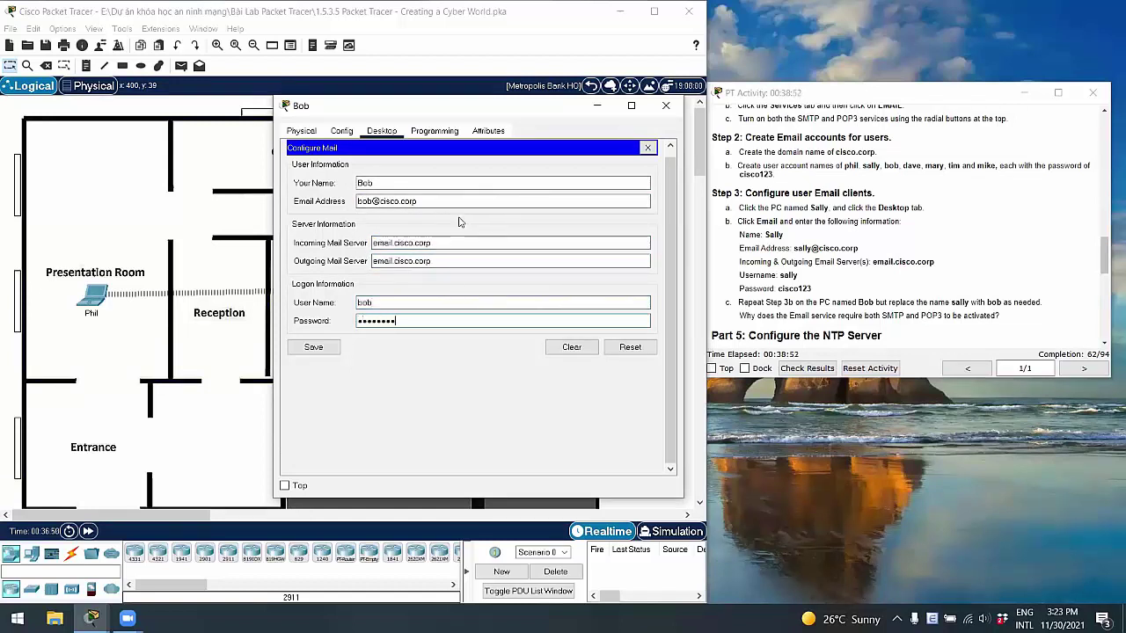
Step: Enter the shared lab password for Bob and save his mail settings
left_click(314, 348)
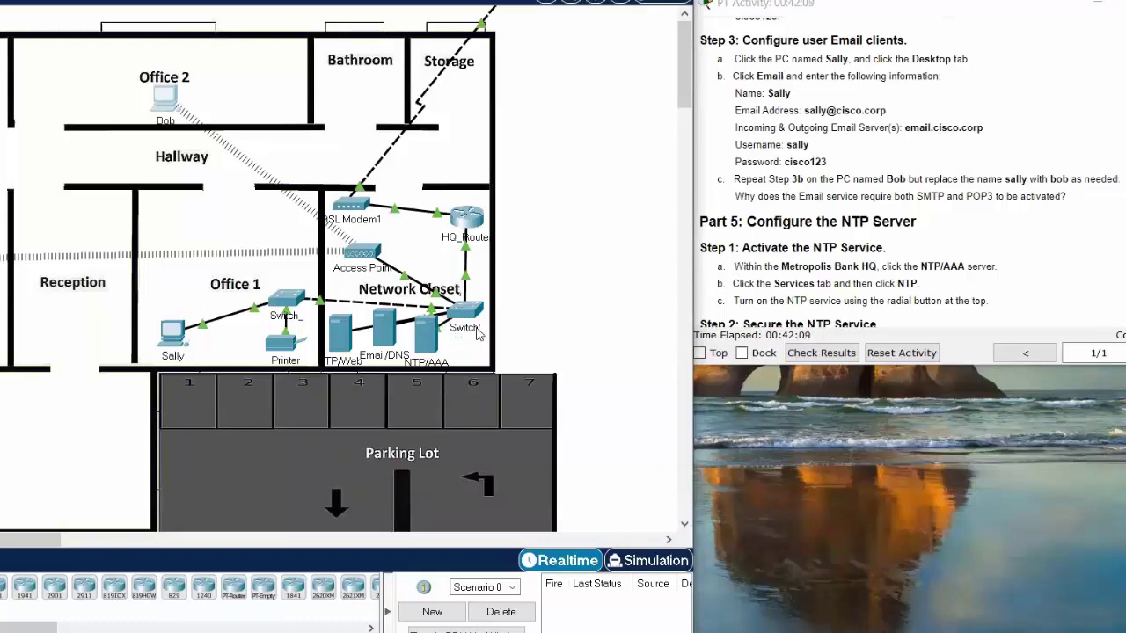
Step: Turn on the NTP service on the NTP/AAA server
left_click(427, 339)
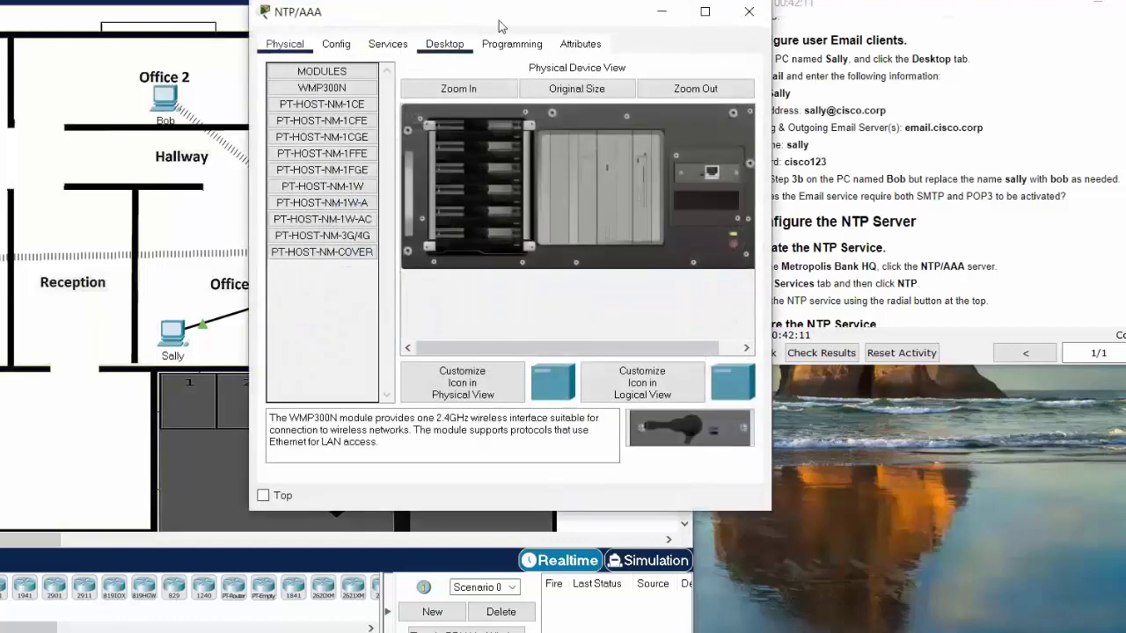
left_click_drag(501, 17, 440, 20)
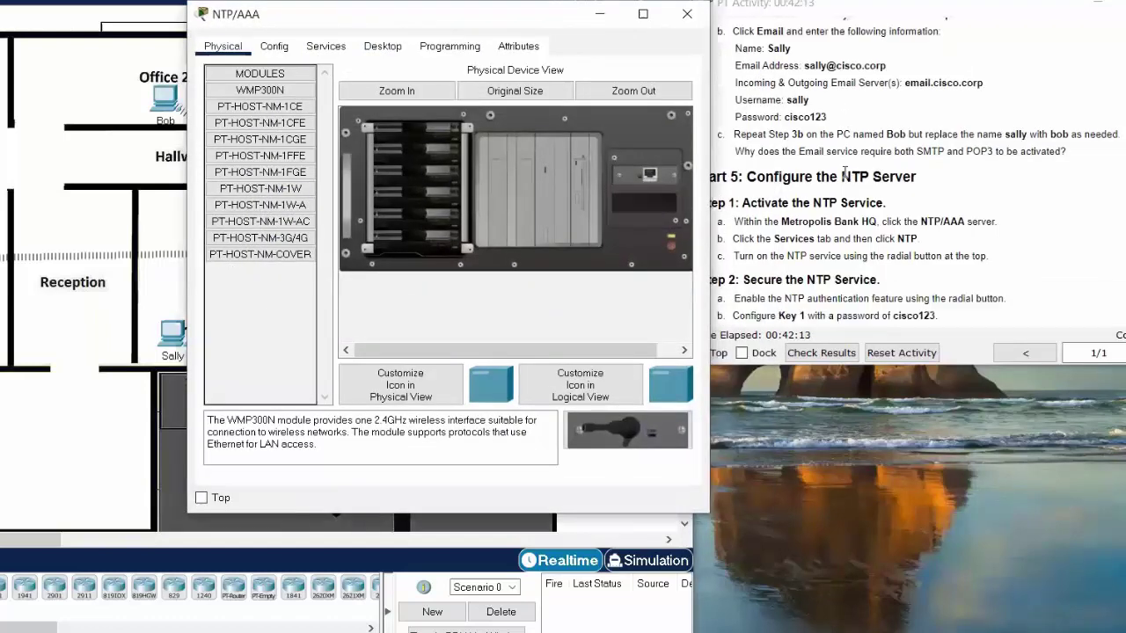
left_click_drag(516, 14, 458, 8)
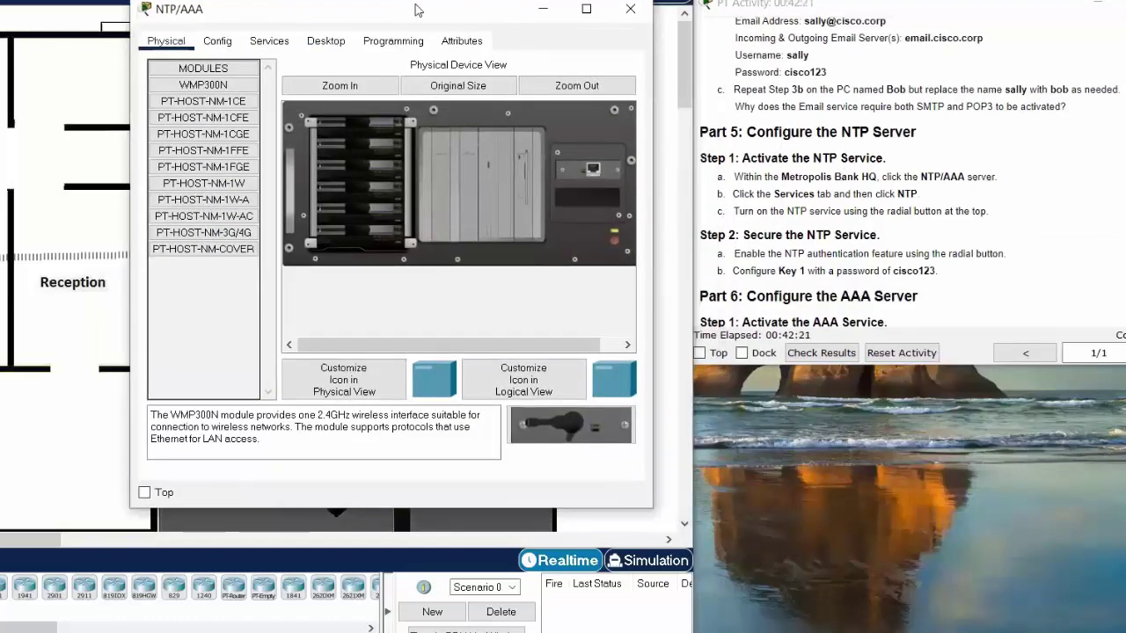
left_click(269, 40)
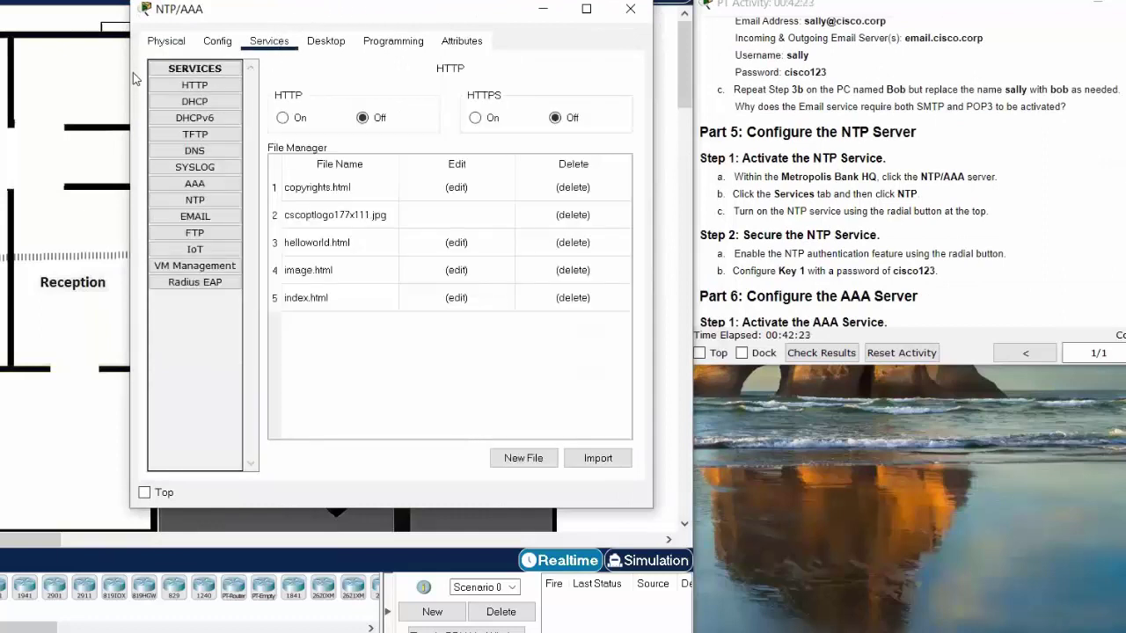
left_click(195, 200)
left_click(441, 94)
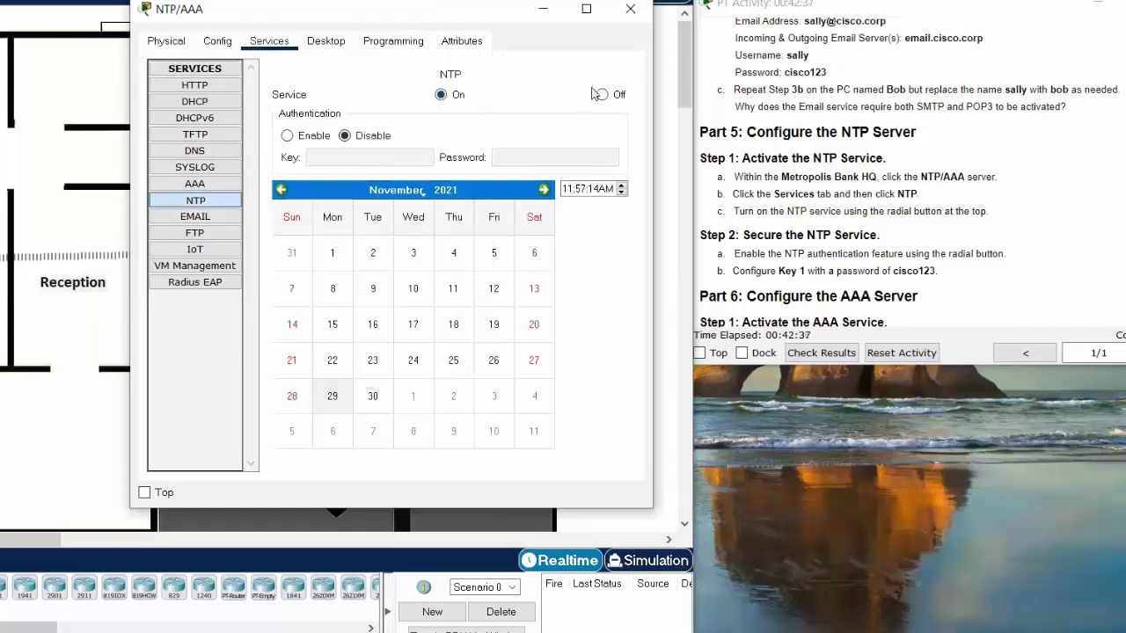
left_click(601, 94)
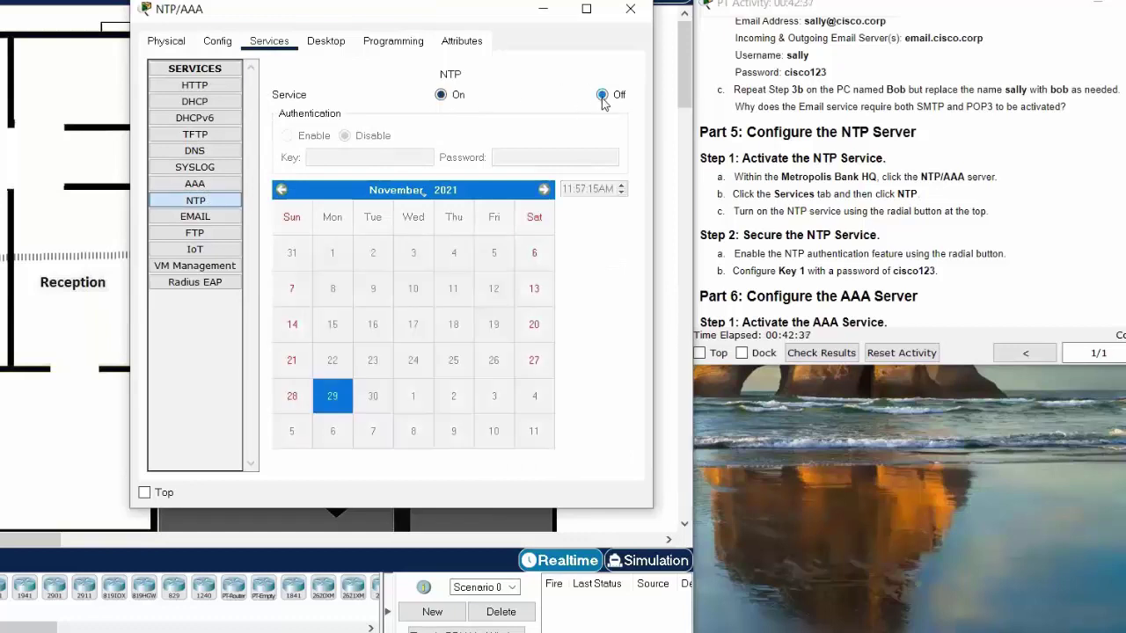
left_click(441, 94)
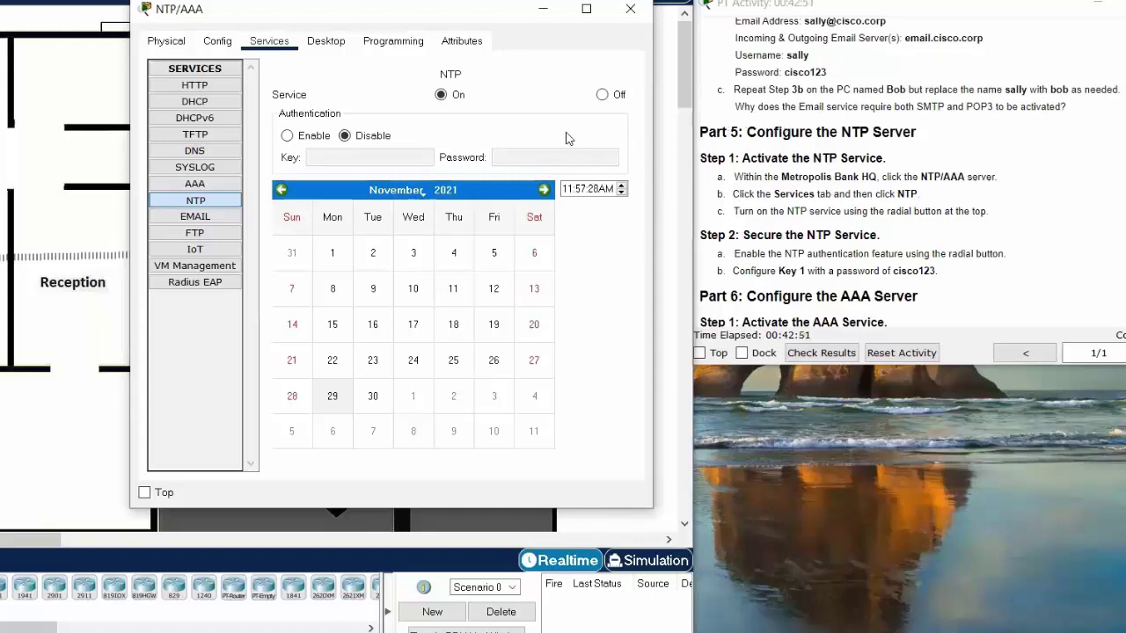
Step: Enable NTP authentication with key 1 and the shared lab password
left_click(290, 138)
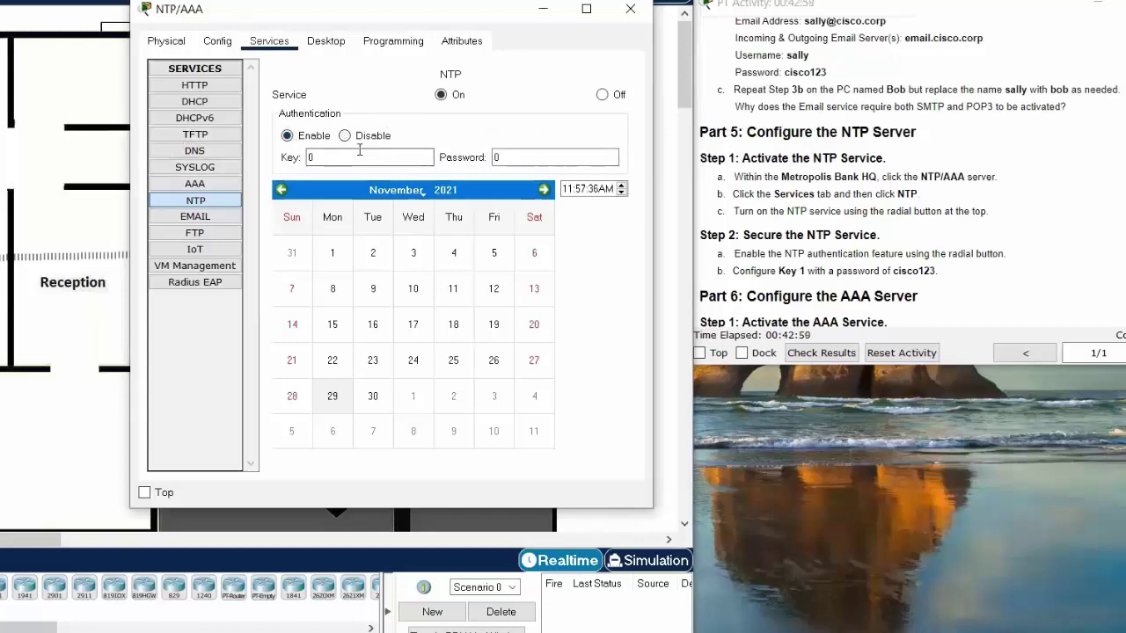
double_click(324, 157)
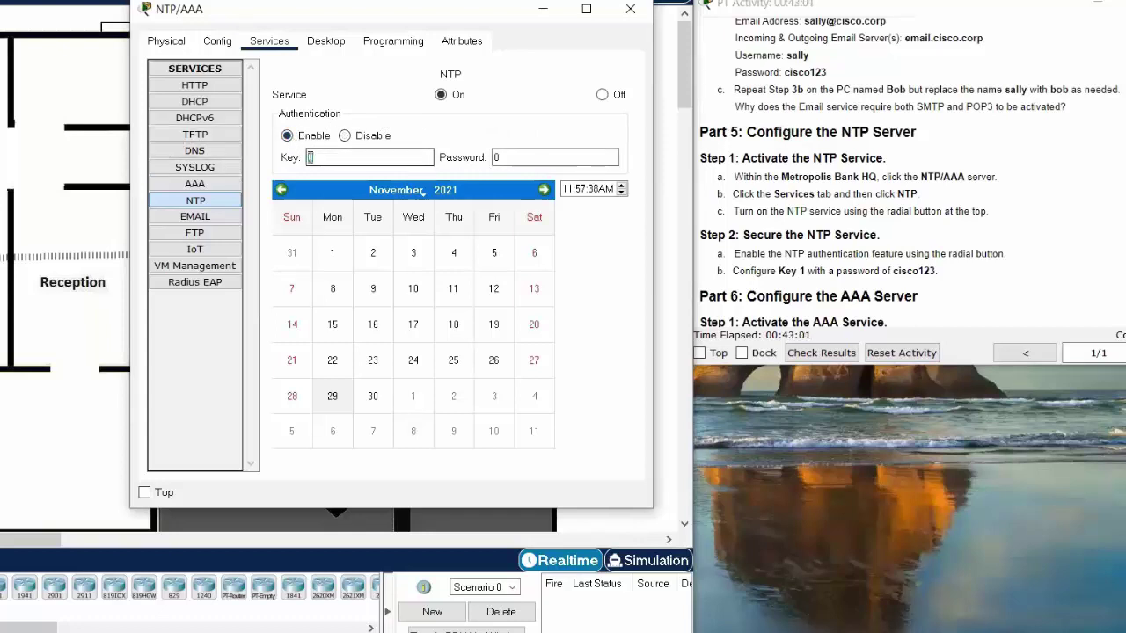
type("1")
left_click(509, 157)
double_click(508, 158)
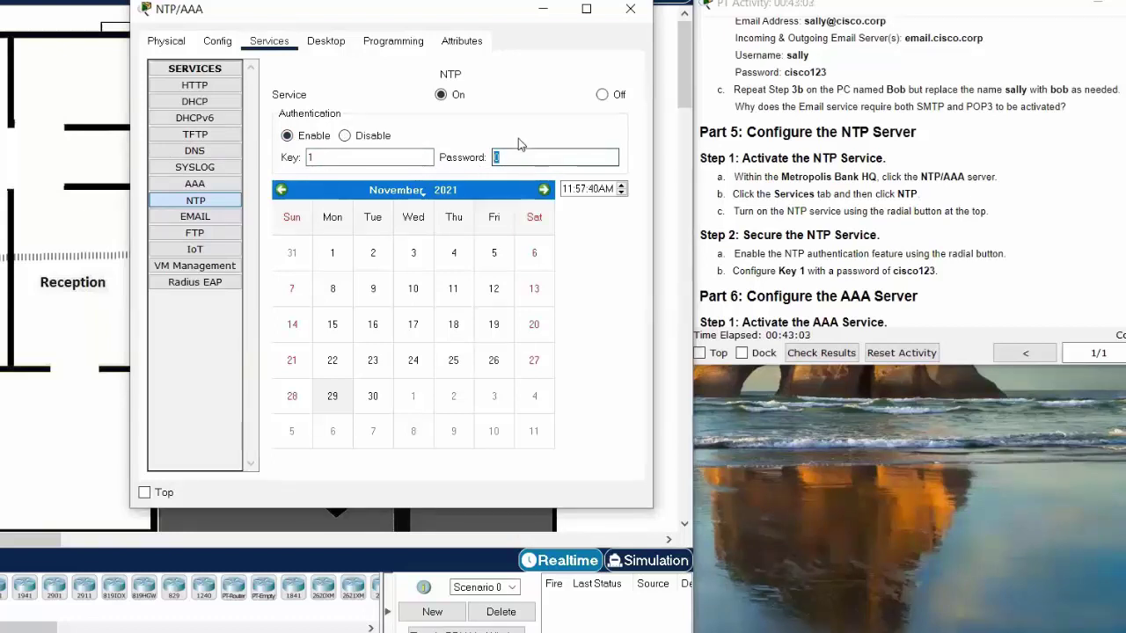
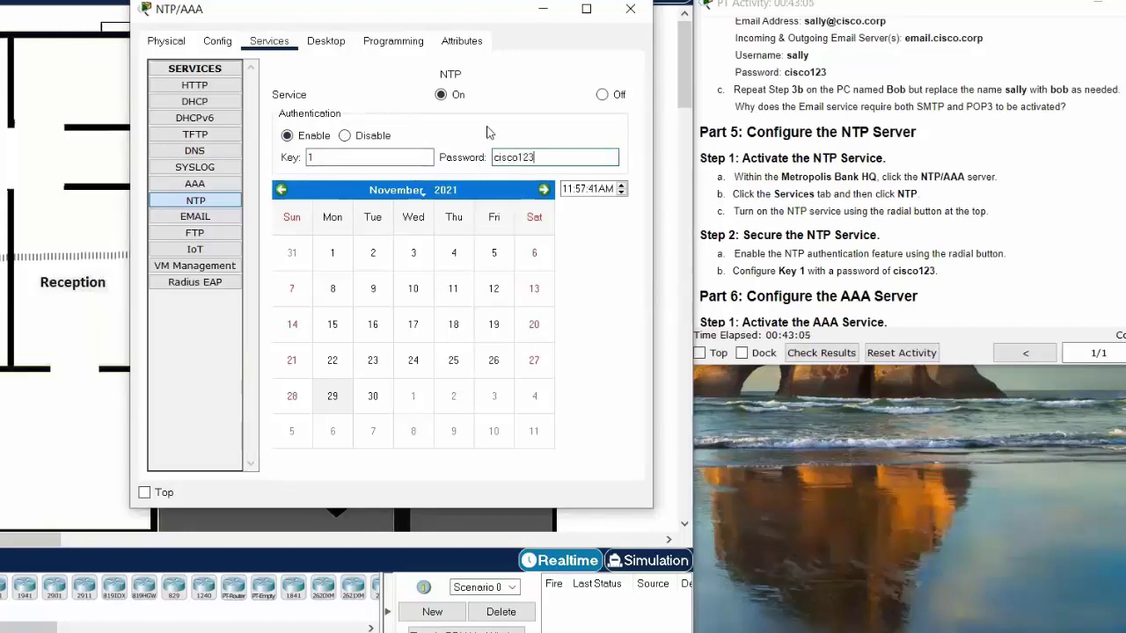